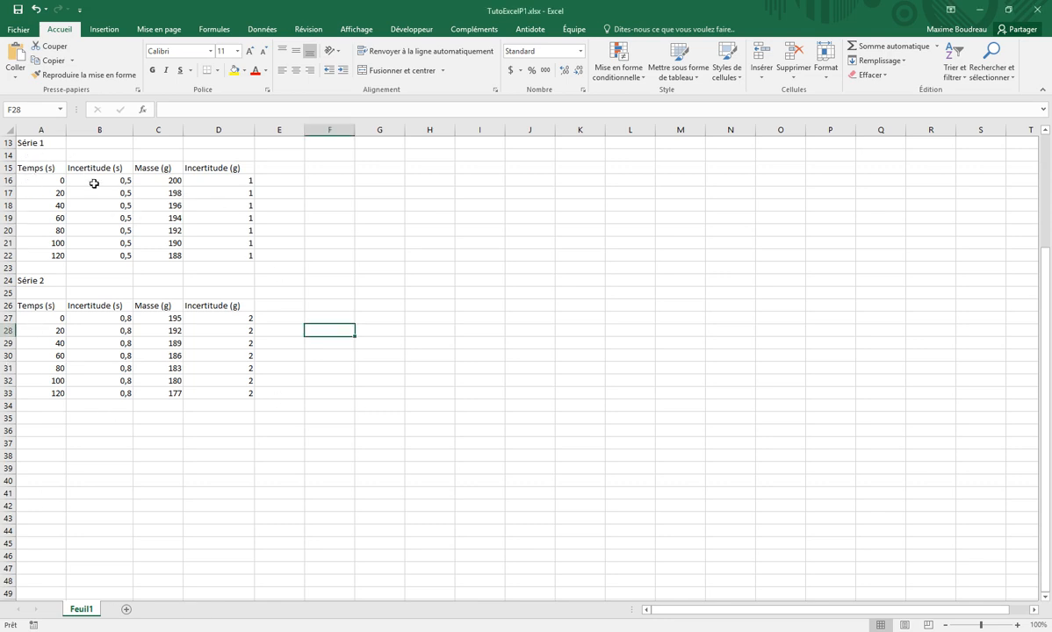
Examine the Série 1 and Série 2 data tables, including the time and mass uncertainty columns of each
{"action": "left_click_drag", "start_coordinate": [57, 166], "coordinate": [235, 265]}
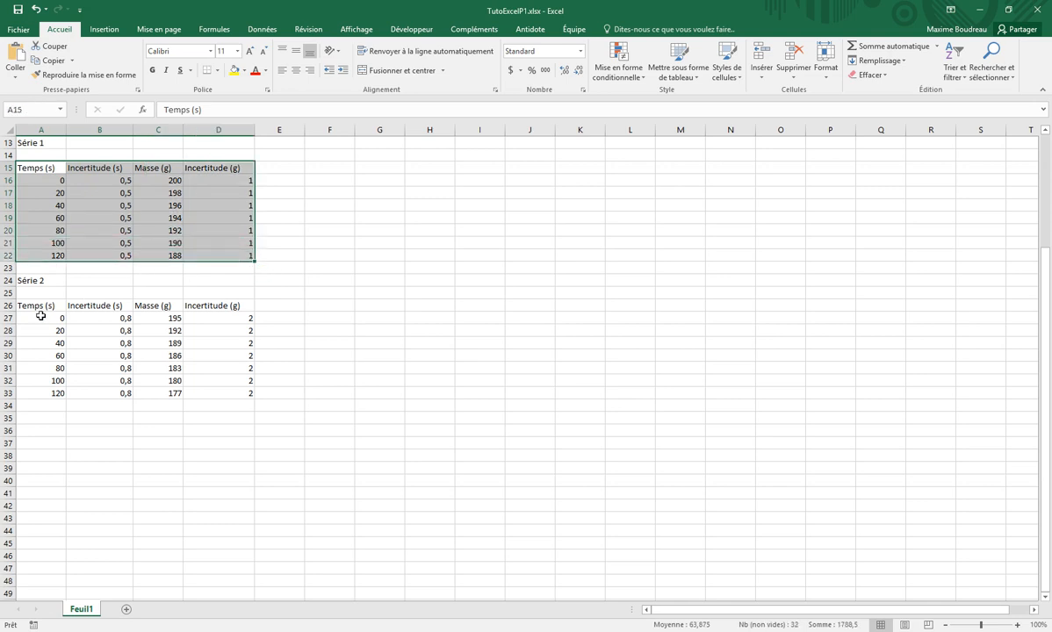
{"action": "left_click_drag", "start_coordinate": [37, 305], "coordinate": [228, 390]}
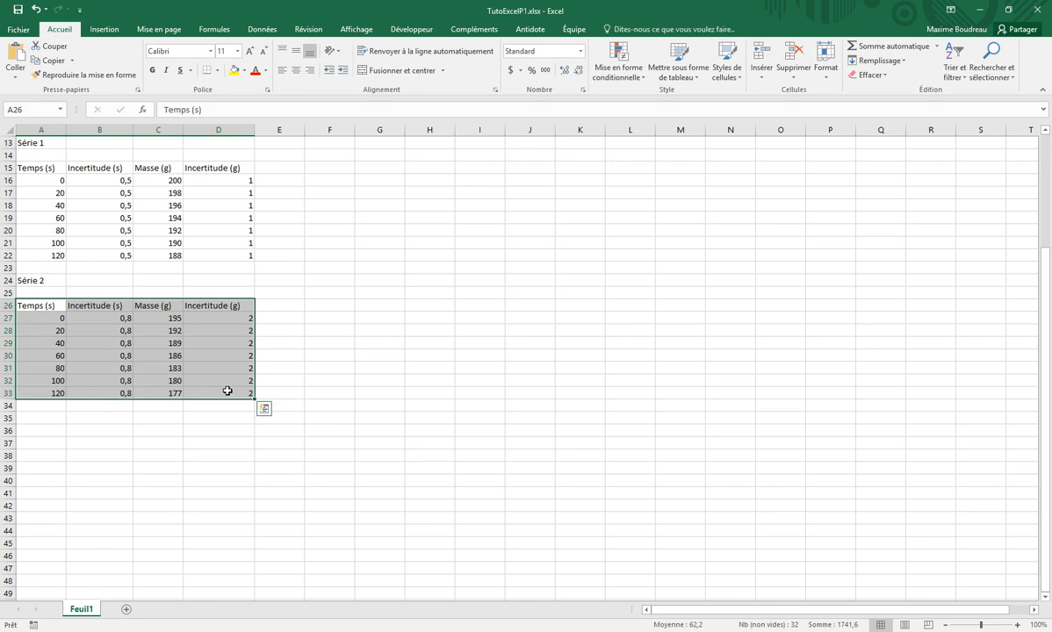
{"action": "left_click", "coordinate": [102, 171]}
{"action": "left_click_drag", "start_coordinate": [102, 171], "coordinate": [99, 255]}
{"action": "left_click_drag", "start_coordinate": [209, 167], "coordinate": [219, 256]}
{"action": "left_click_drag", "start_coordinate": [95, 308], "coordinate": [88, 381]}
{"action": "left_click_drag", "start_coordinate": [219, 306], "coordinate": [218, 393]}
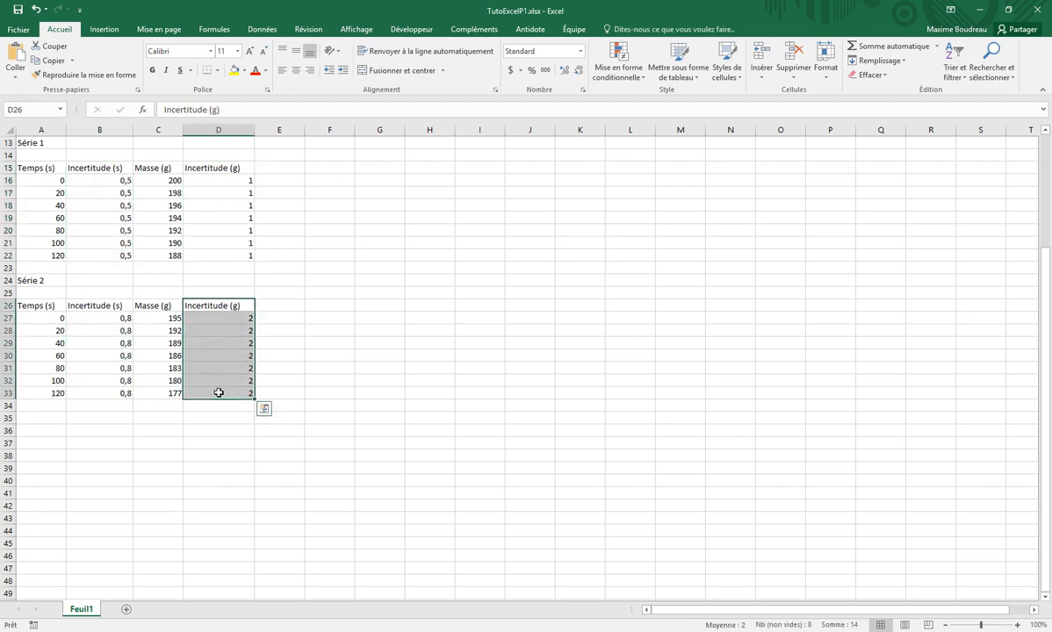
Try writing the time and its uncertainty together in cell A17 as 20±0,5, inserting the ± symbol
{"action": "left_click", "coordinate": [52, 182]}
{"action": "left_click", "coordinate": [49, 191]}
{"action": "left_click", "coordinate": [52, 180]}
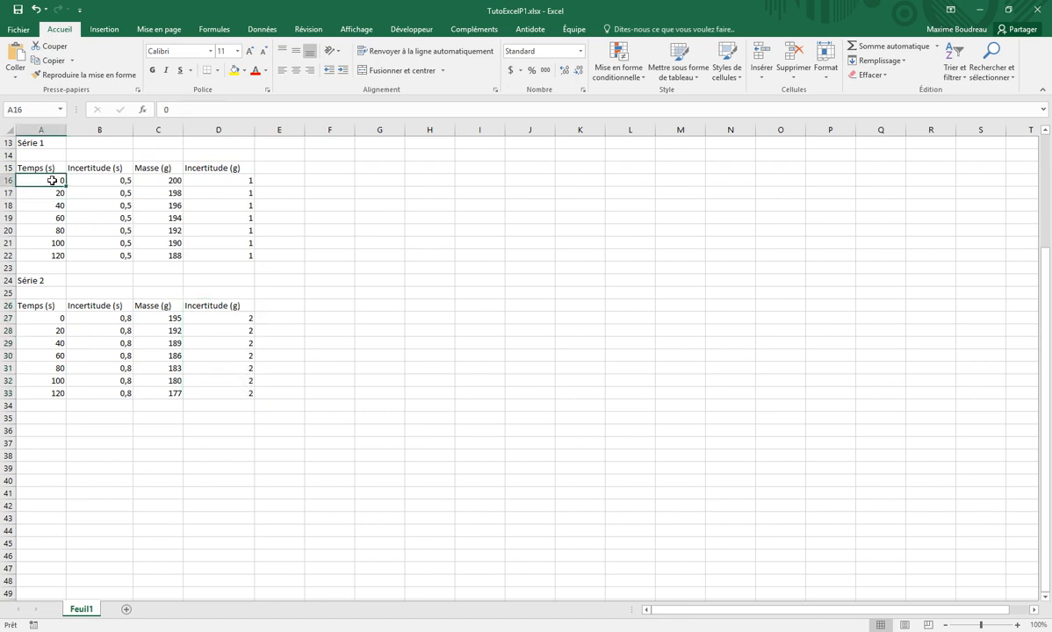
{"action": "left_click", "coordinate": [54, 194]}
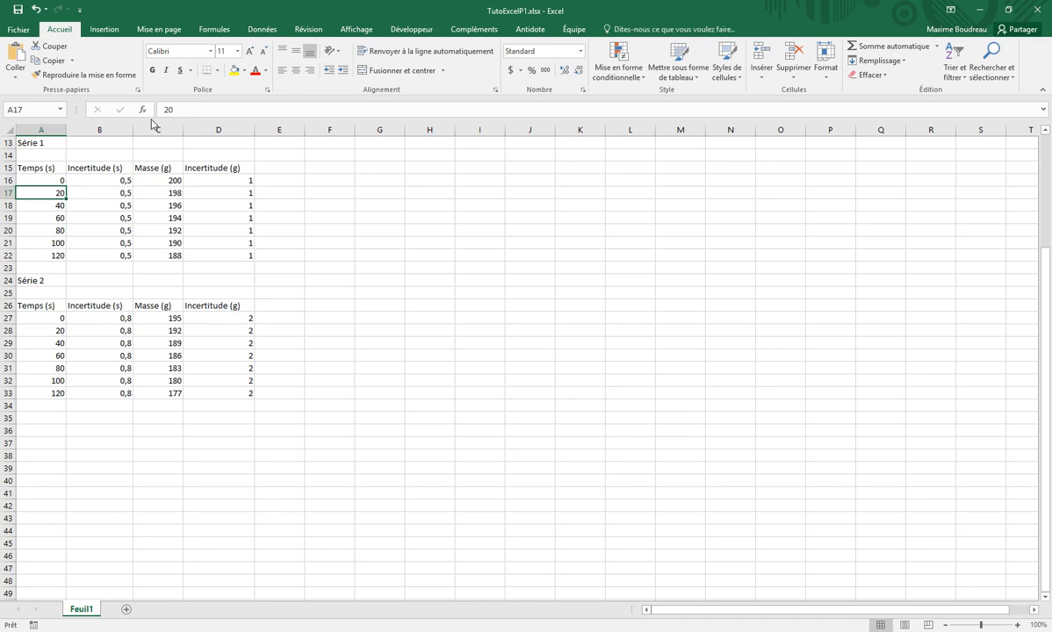
{"action": "left_click", "coordinate": [198, 113]}
{"action": "left_click", "coordinate": [104, 29]}
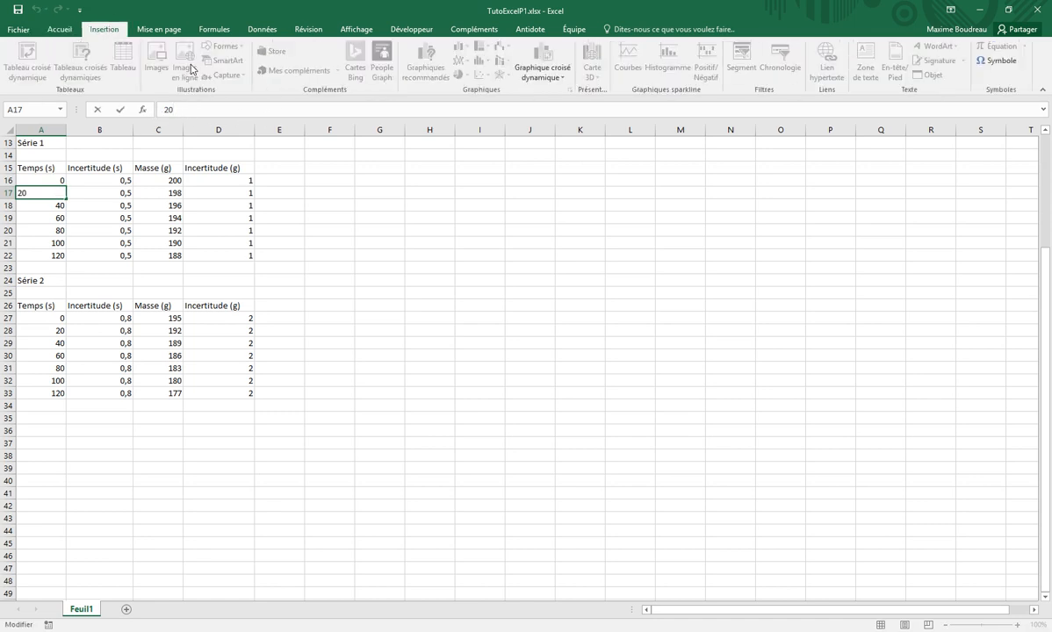
{"action": "left_click", "coordinate": [1001, 62]}
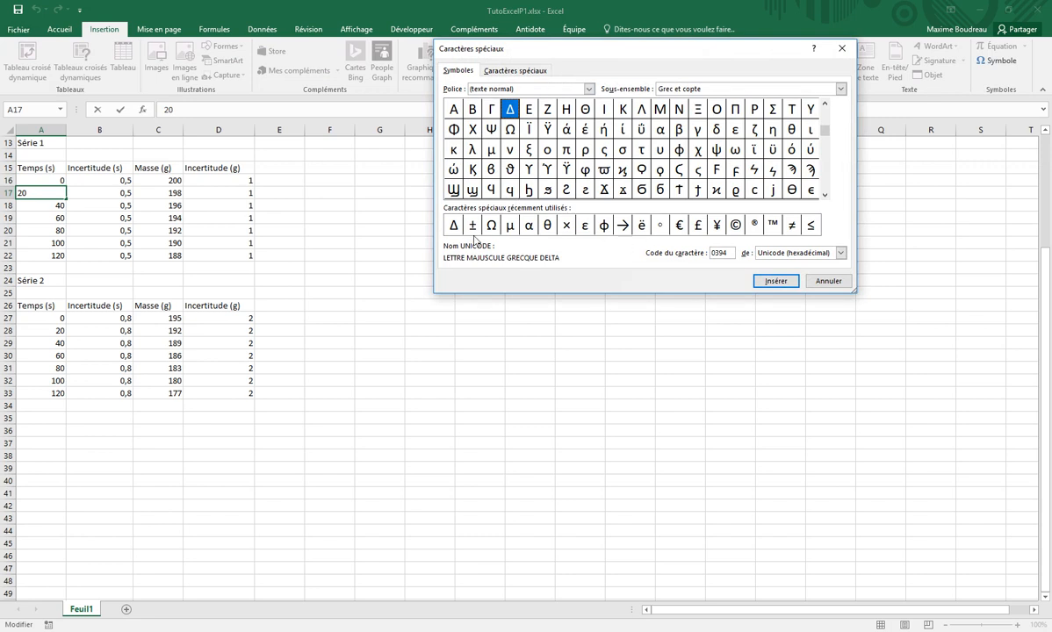
{"action": "left_click", "coordinate": [473, 225]}
{"action": "left_click", "coordinate": [774, 281]}
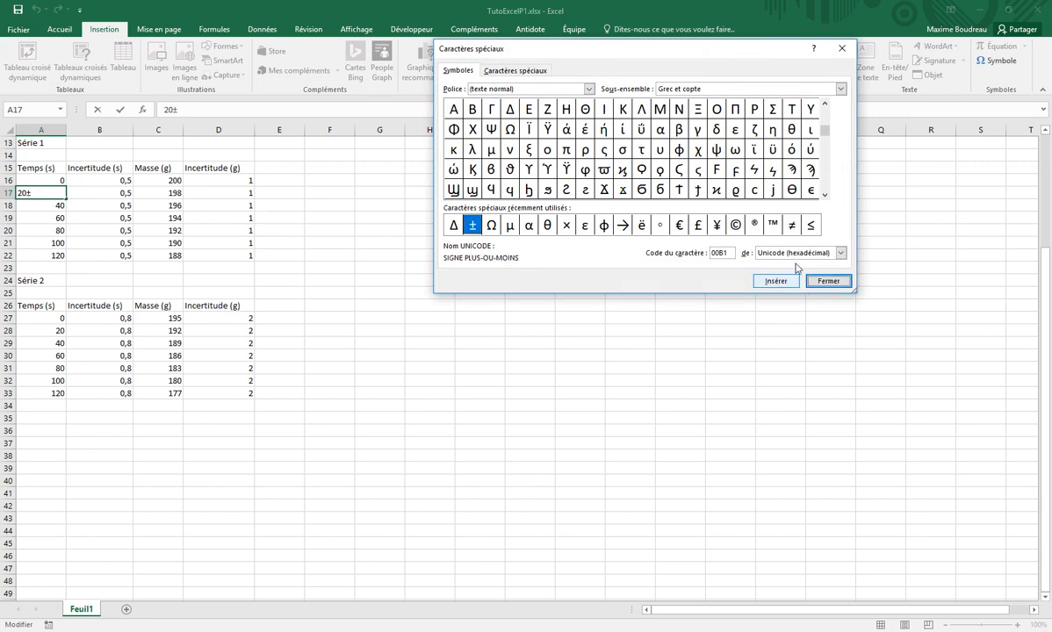
{"action": "left_click", "coordinate": [837, 287]}
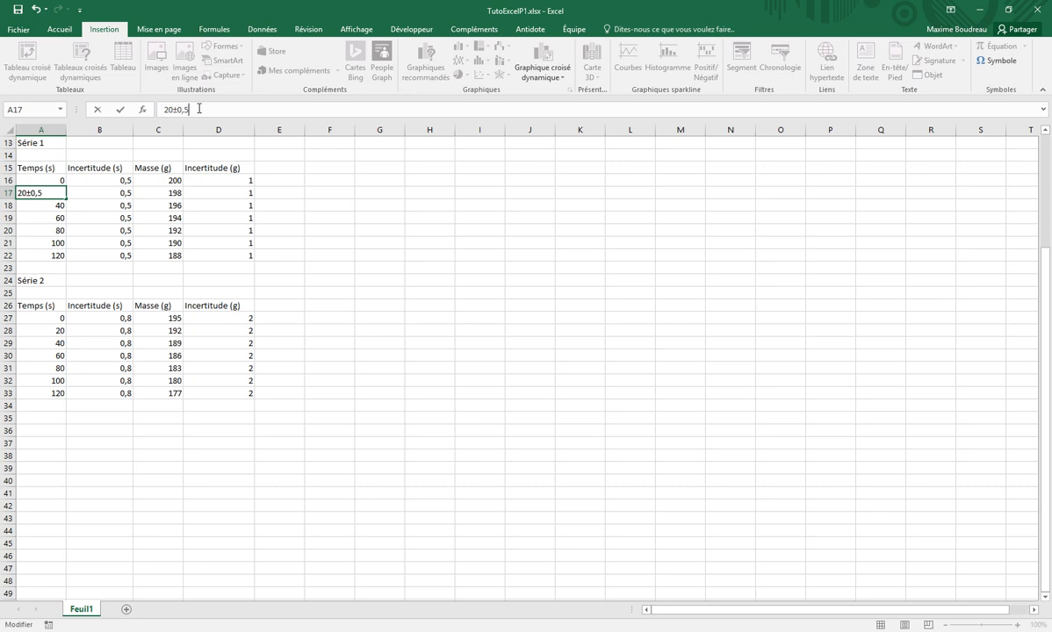
{"action": "key", "text": "Return"}
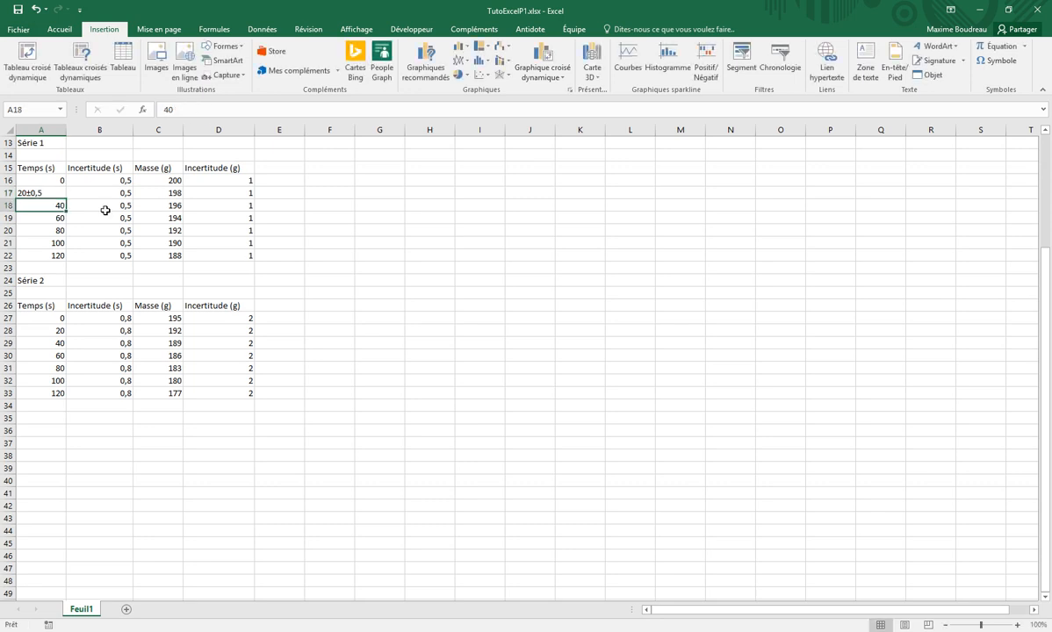
Set cell A17 back to 20 and review the separate time uncertainties in B16:B22
{"action": "left_click_drag", "start_coordinate": [40, 193], "coordinate": [42, 208]}
{"action": "left_click", "coordinate": [45, 195]}
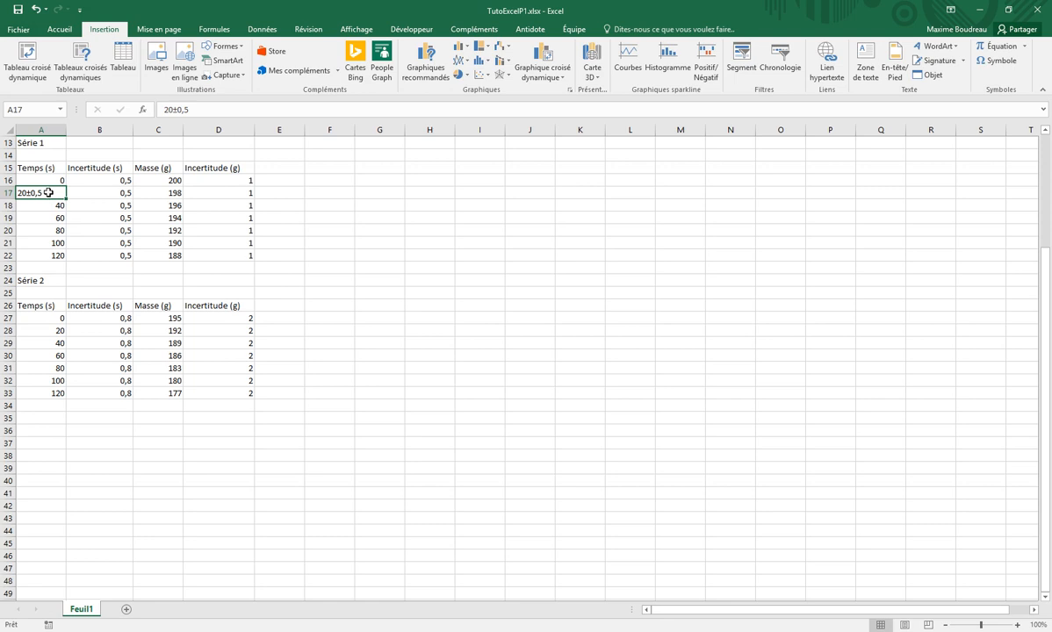
{"action": "type", "text": "20"}
{"action": "key", "text": "Return"}
{"action": "left_click", "coordinate": [106, 185]}
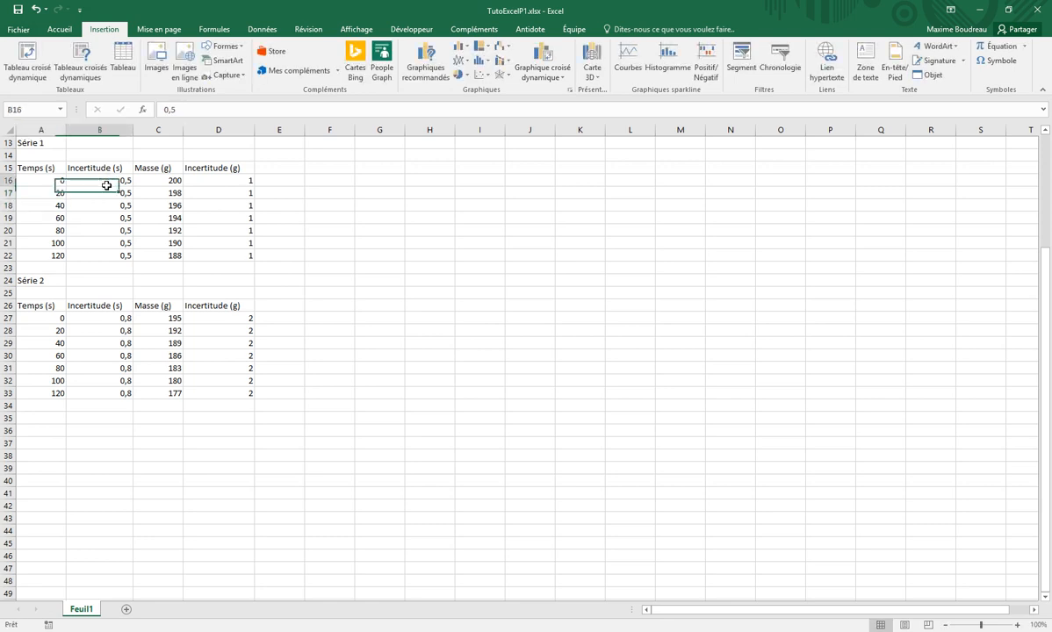
{"action": "left_click_drag", "start_coordinate": [107, 185], "coordinate": [106, 255]}
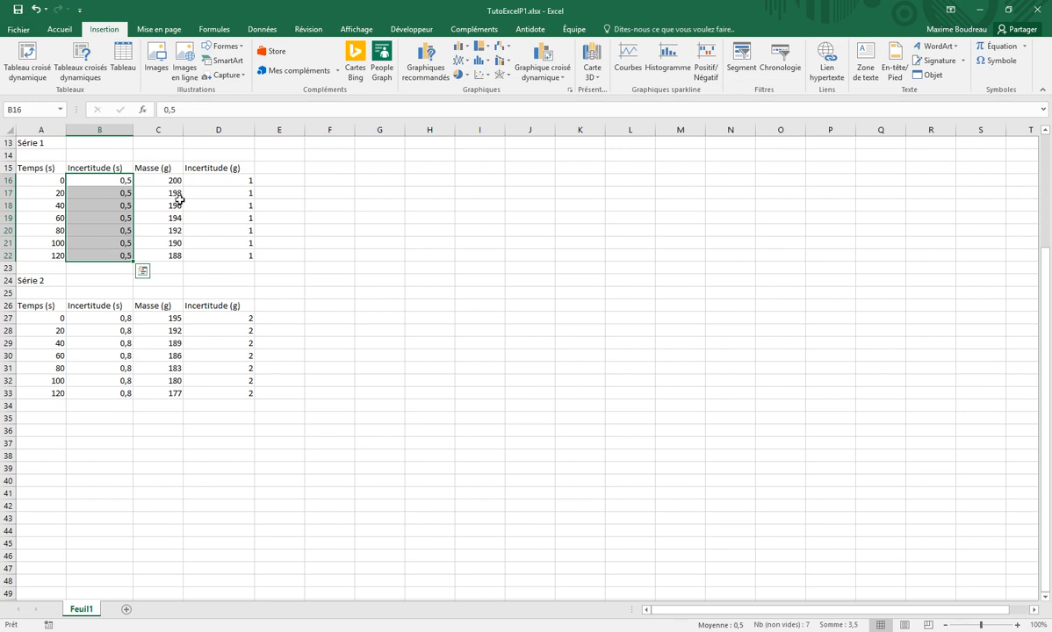
Insert an empty markers-only scatter chart, starting from a blank cell away from the data
{"action": "left_click", "coordinate": [374, 185]}
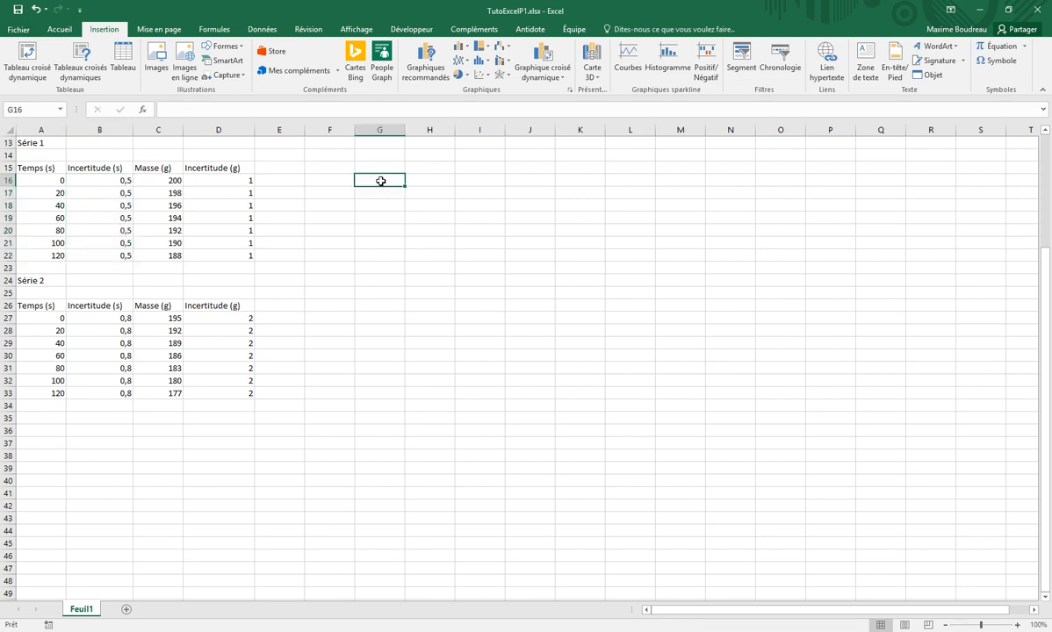
{"action": "left_click", "coordinate": [62, 31]}
{"action": "left_click", "coordinate": [104, 32]}
{"action": "left_click", "coordinate": [483, 77]}
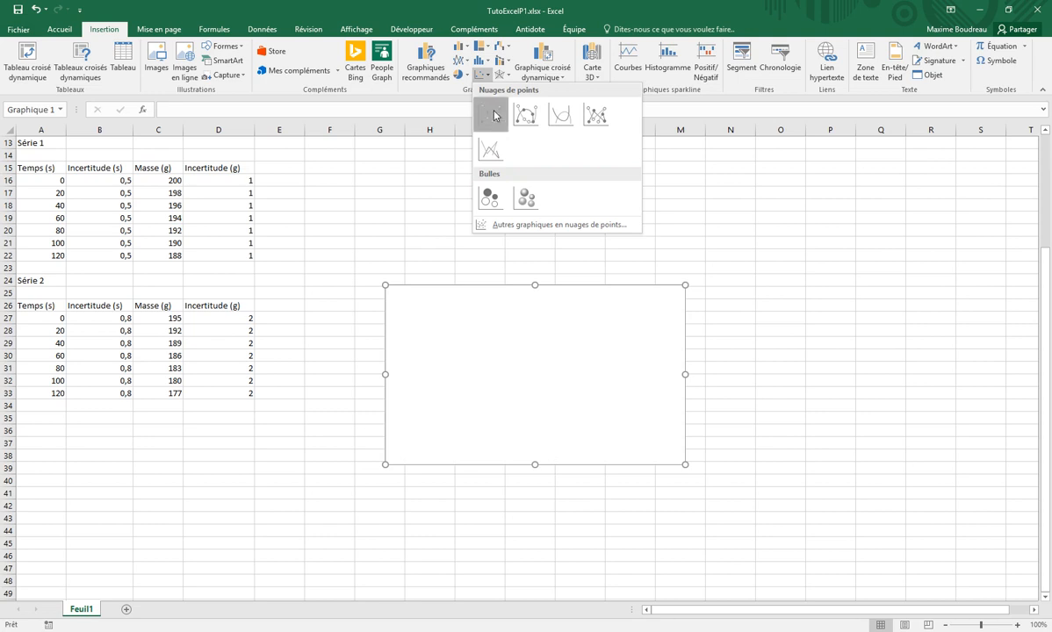
{"action": "left_click", "coordinate": [491, 118]}
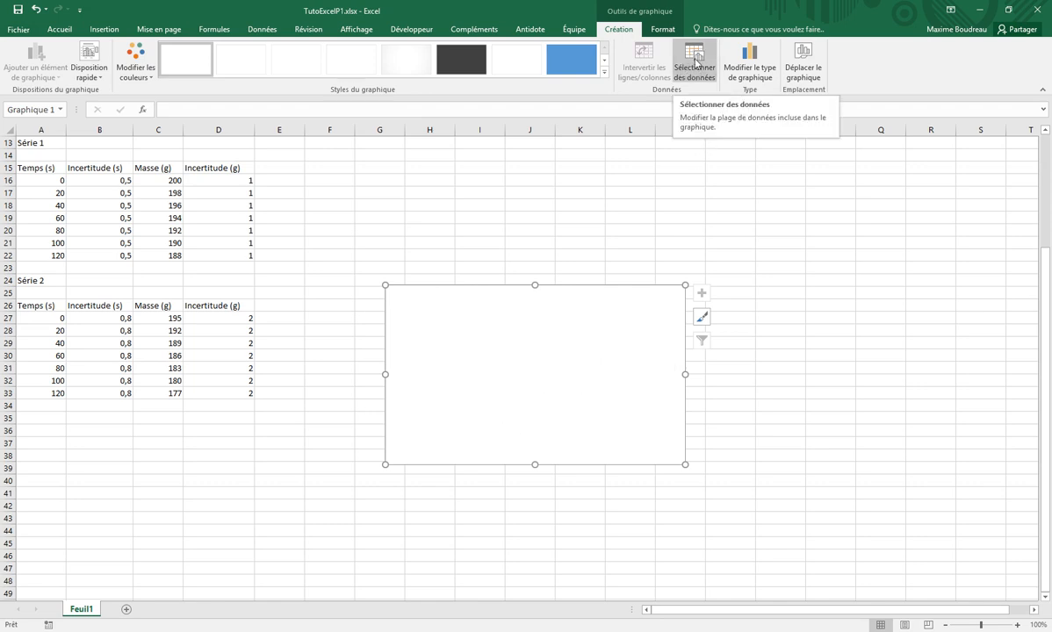
Add a new data series to the chart and take its name from cell A13
{"action": "right_click", "coordinate": [486, 349]}
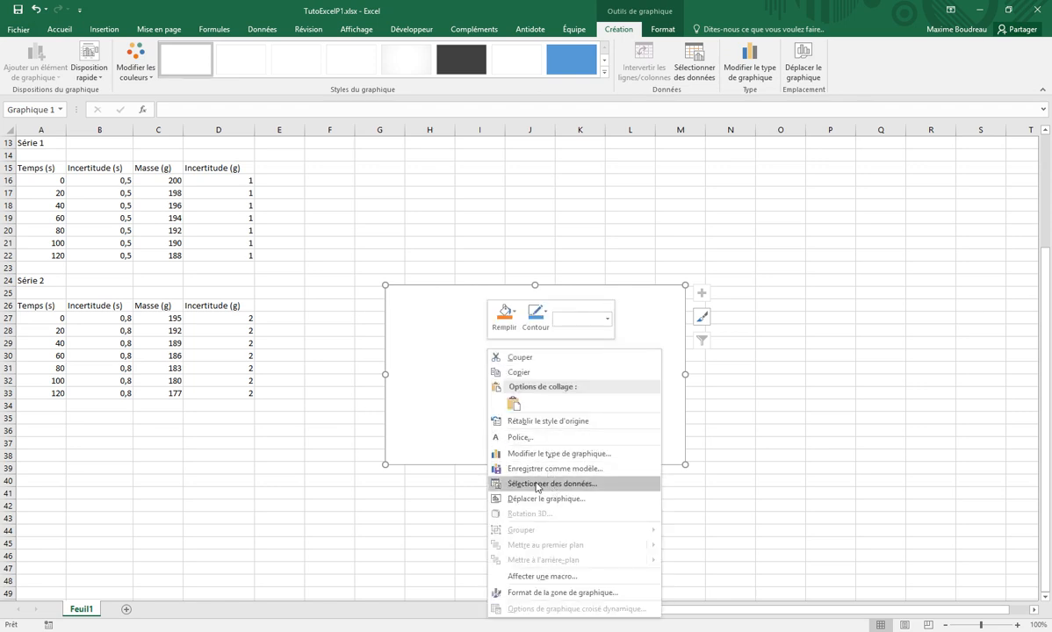
{"action": "left_click", "coordinate": [669, 53]}
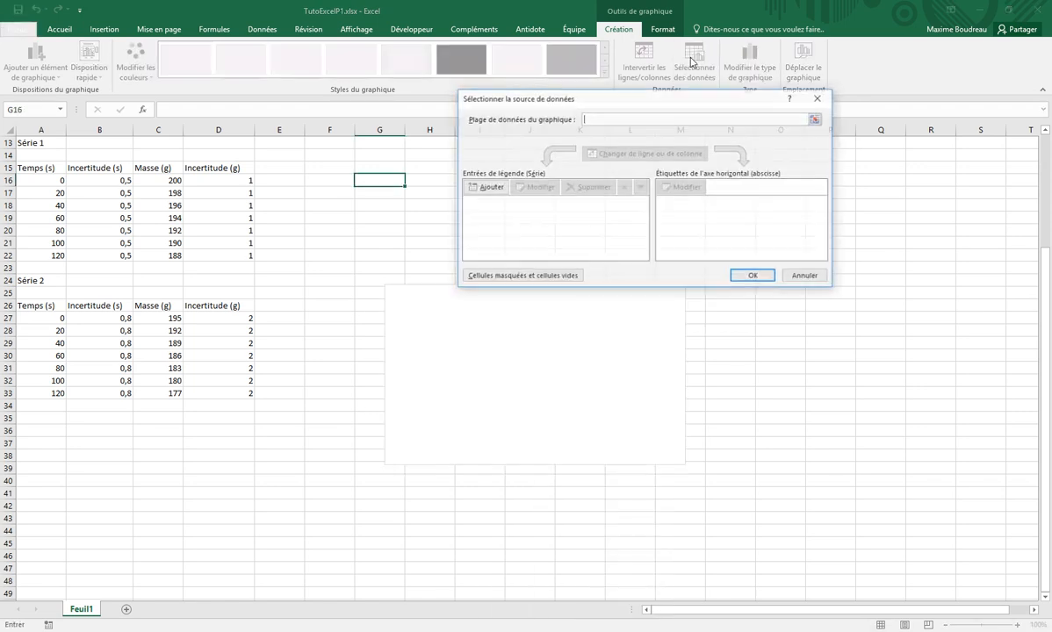
{"action": "left_click", "coordinate": [489, 190]}
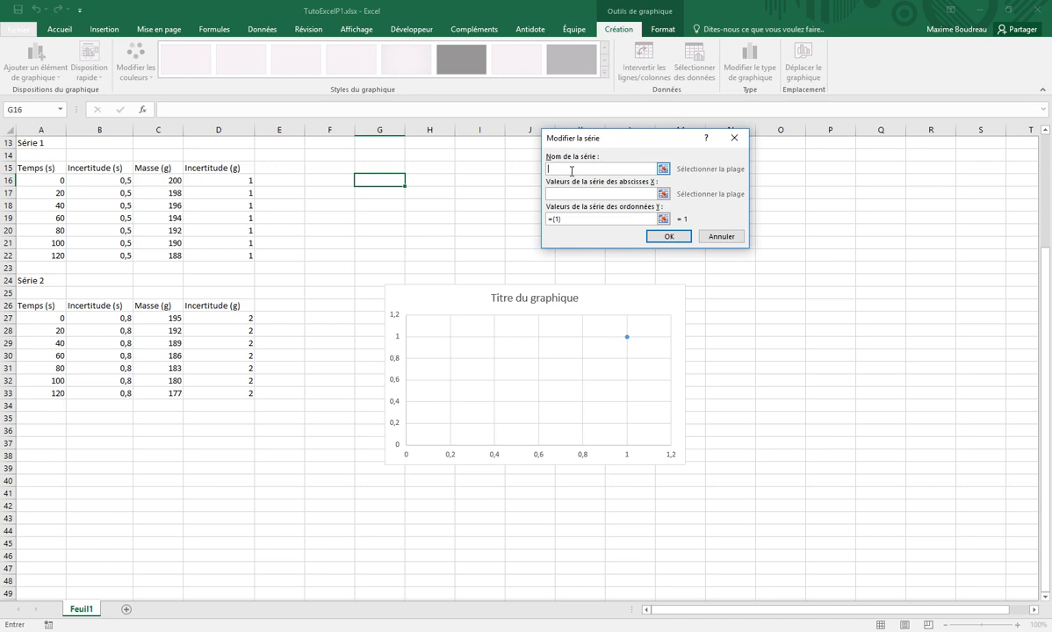
{"action": "left_click", "coordinate": [38, 143]}
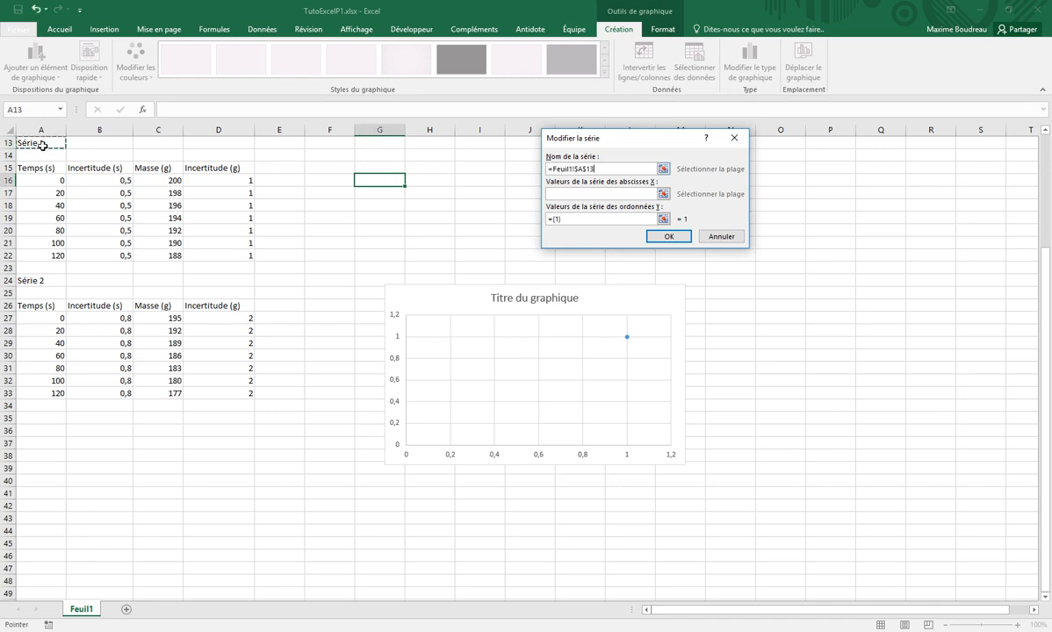
Set the series' X values to the times in A16:A22 and its Y values to the masses in C16:C22
{"action": "left_click", "coordinate": [580, 193]}
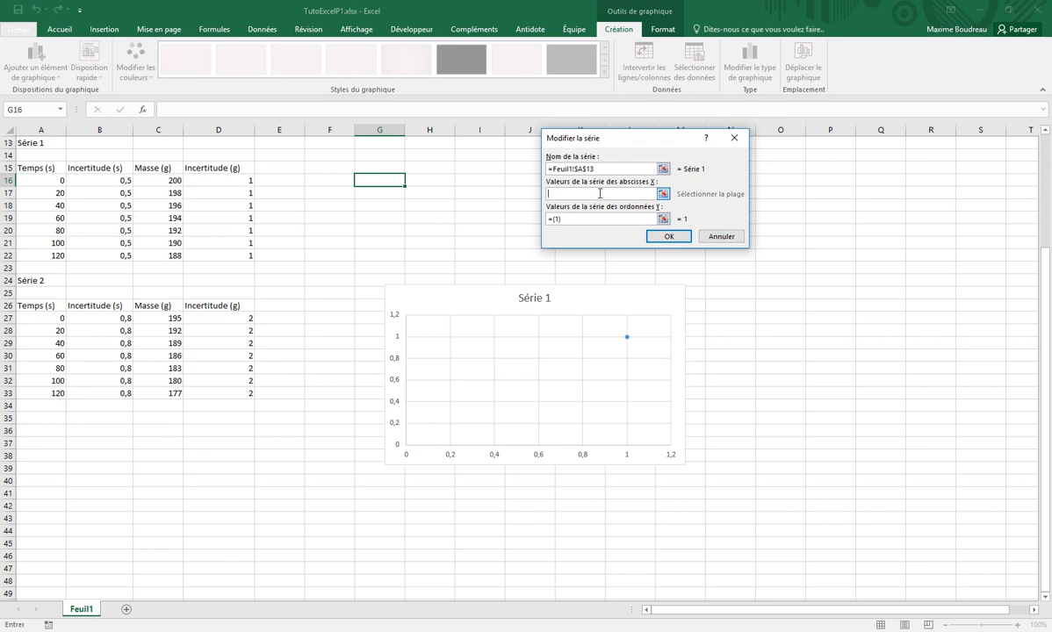
{"action": "left_click", "coordinate": [40, 182]}
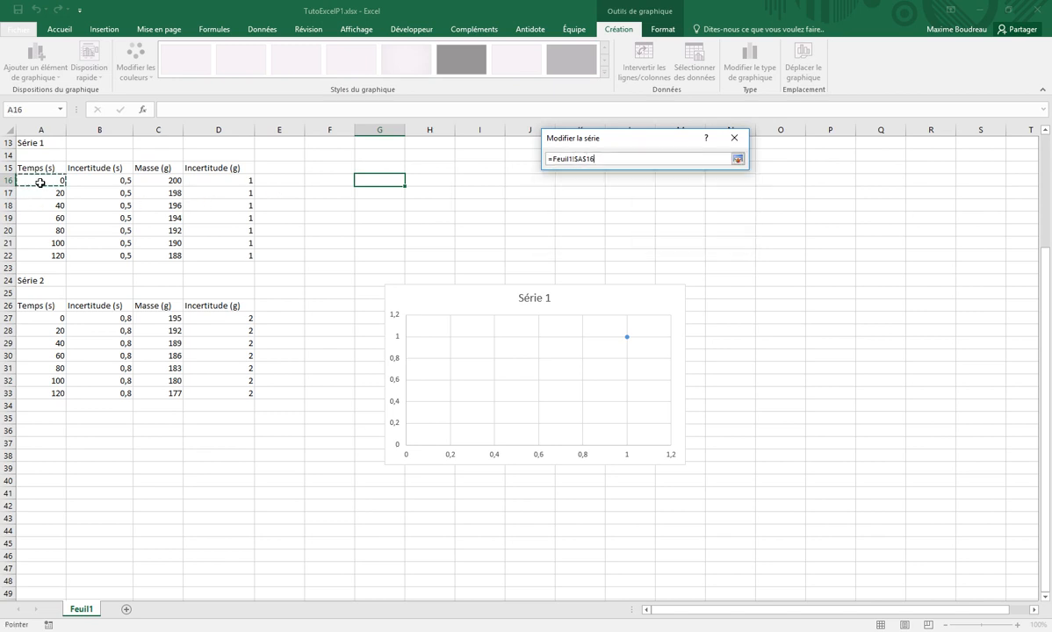
{"action": "left_click_drag", "start_coordinate": [40, 183], "coordinate": [70, 256]}
{"action": "left_click", "coordinate": [598, 218]}
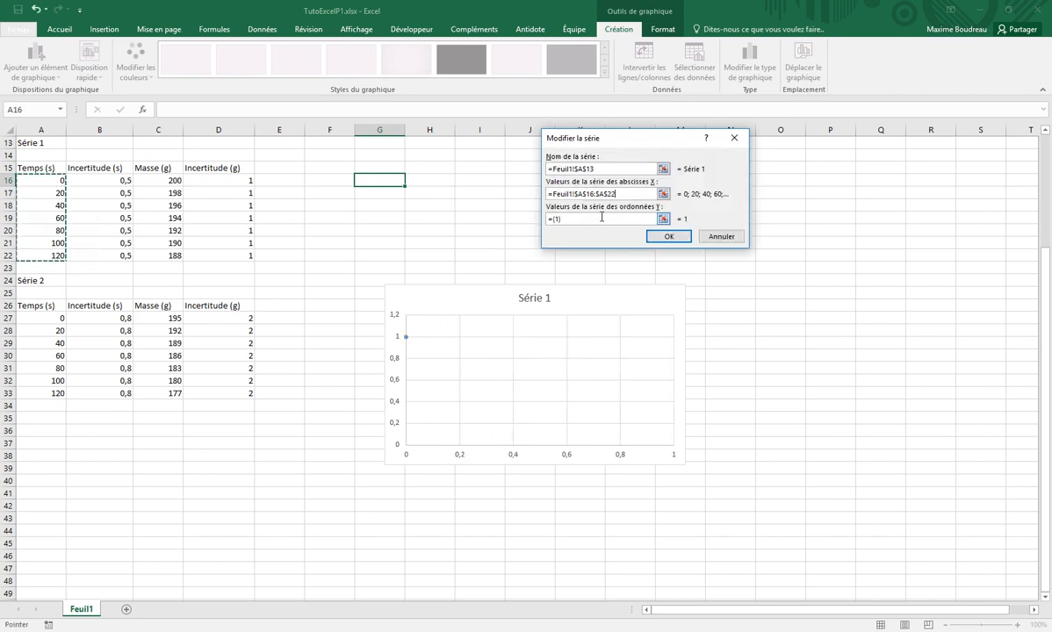
{"action": "double_click", "coordinate": [555, 219]}
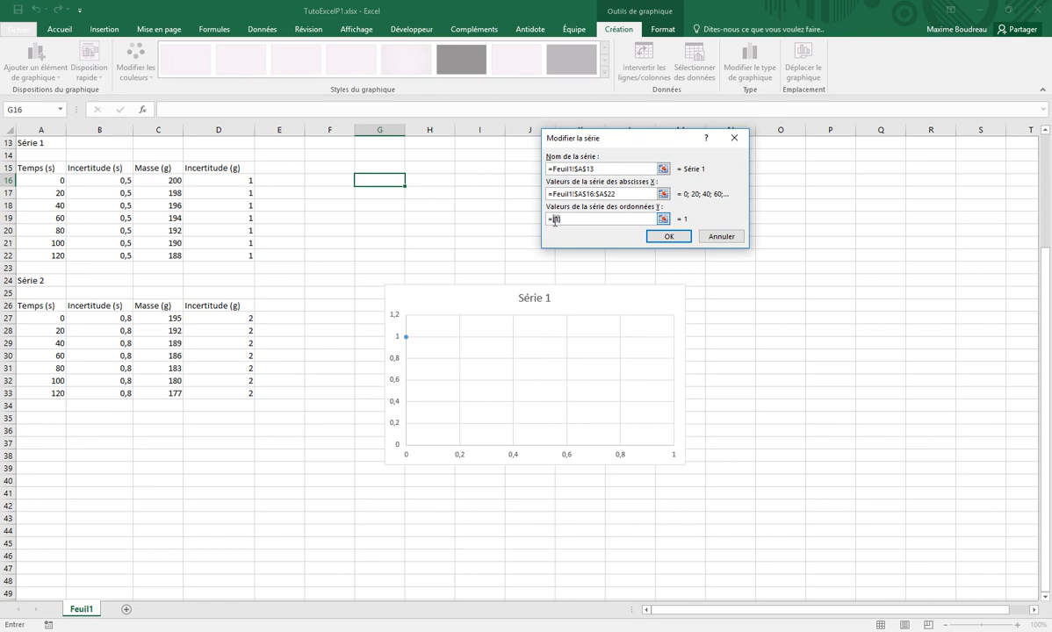
{"action": "left_click_drag", "start_coordinate": [169, 180], "coordinate": [169, 256]}
{"action": "left_click", "coordinate": [667, 238]}
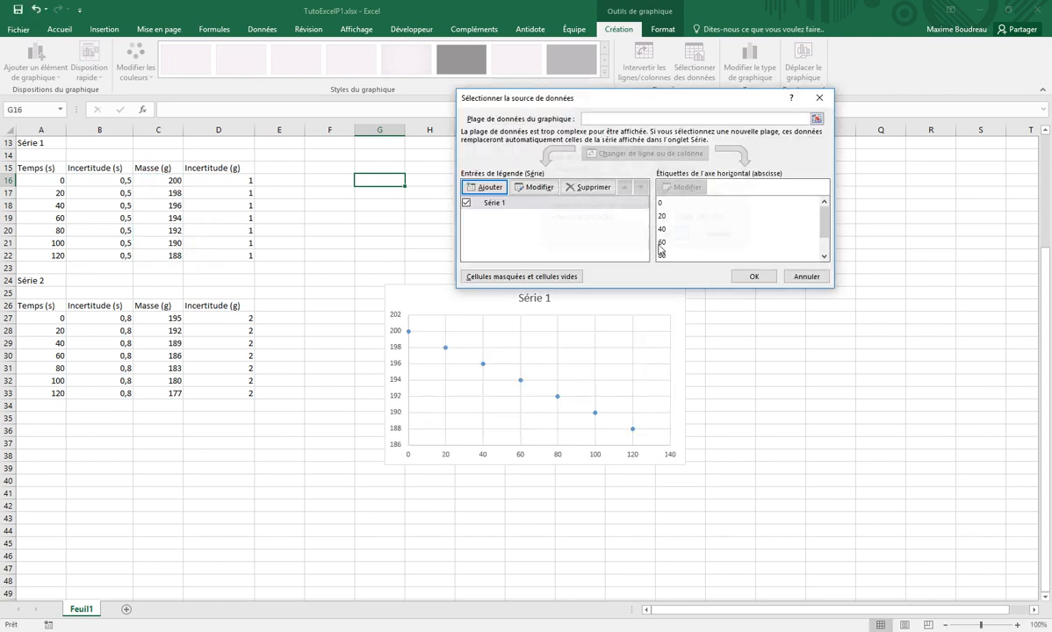
{"action": "left_click", "coordinate": [750, 277]}
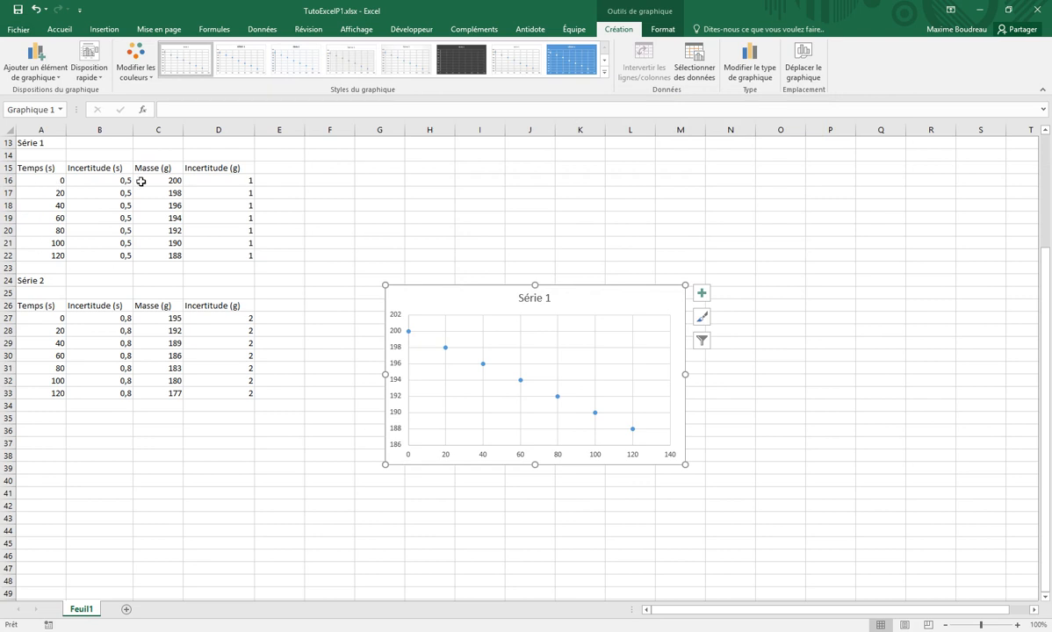
Move the chart up beside the Série 1 table and change its title to "Titre du graphique"
{"action": "left_click_drag", "start_coordinate": [619, 298], "coordinate": [590, 190]}
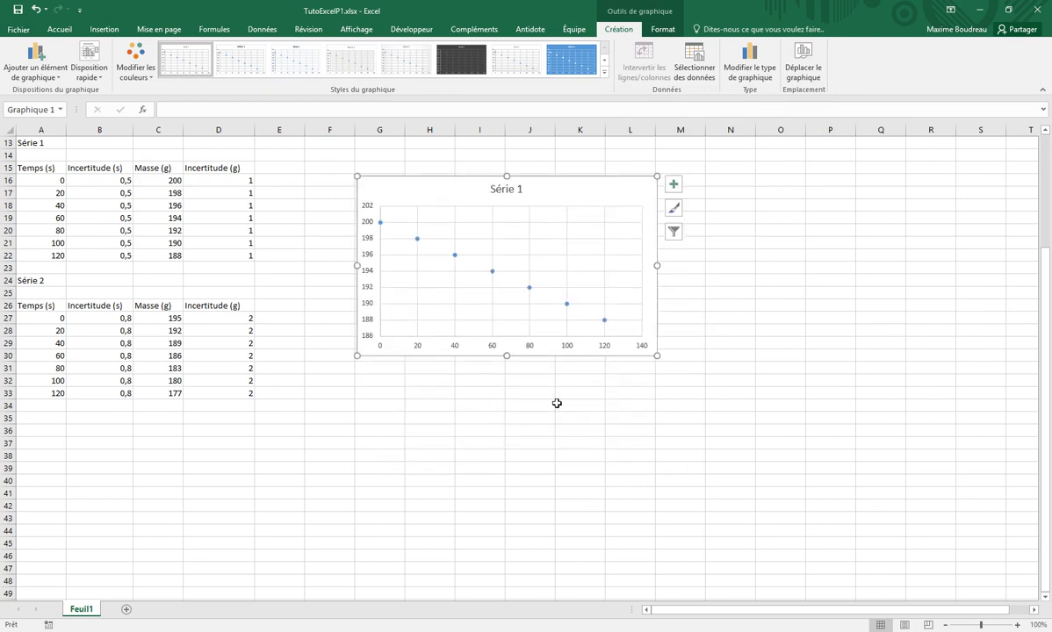
{"action": "left_click", "coordinate": [508, 188]}
{"action": "triple_click", "coordinate": [510, 189]}
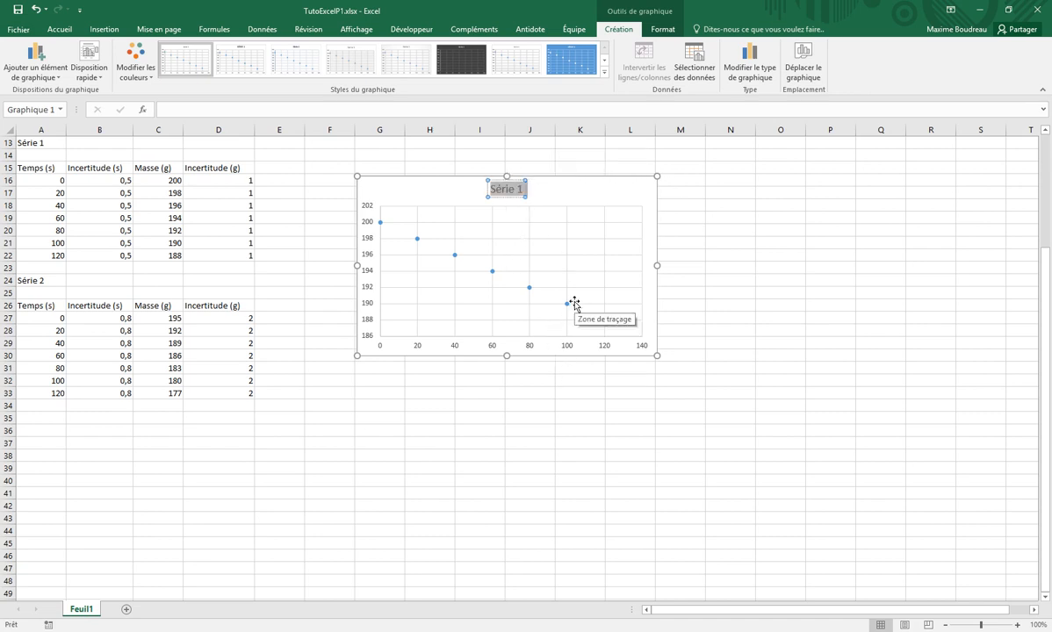
{"action": "type", "text": "Tit"}
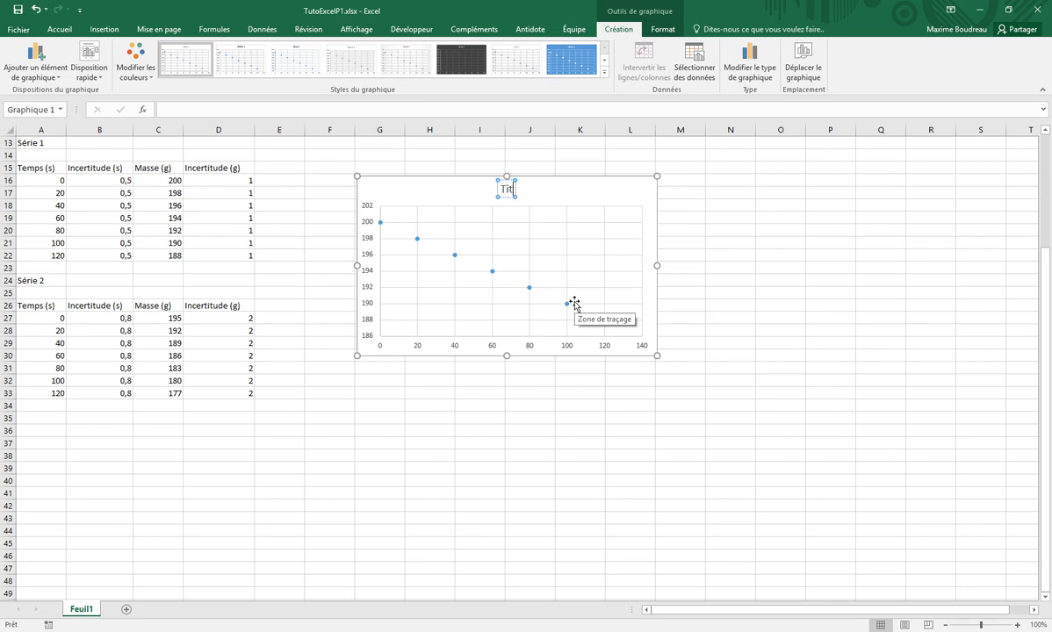
{"action": "type", "text": "re du graphique"}
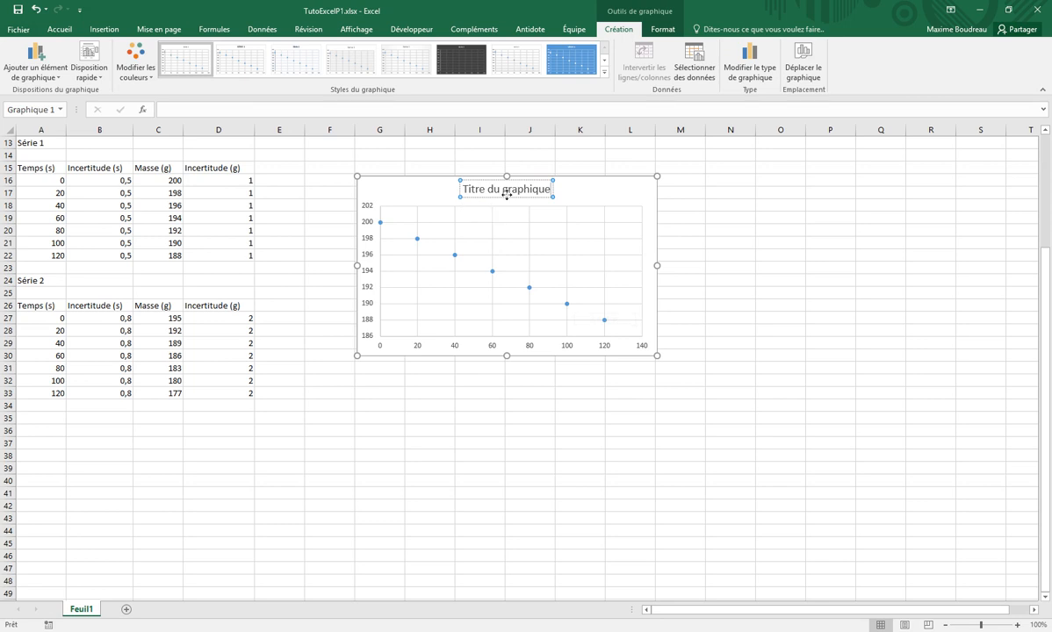
{"action": "left_click", "coordinate": [587, 199]}
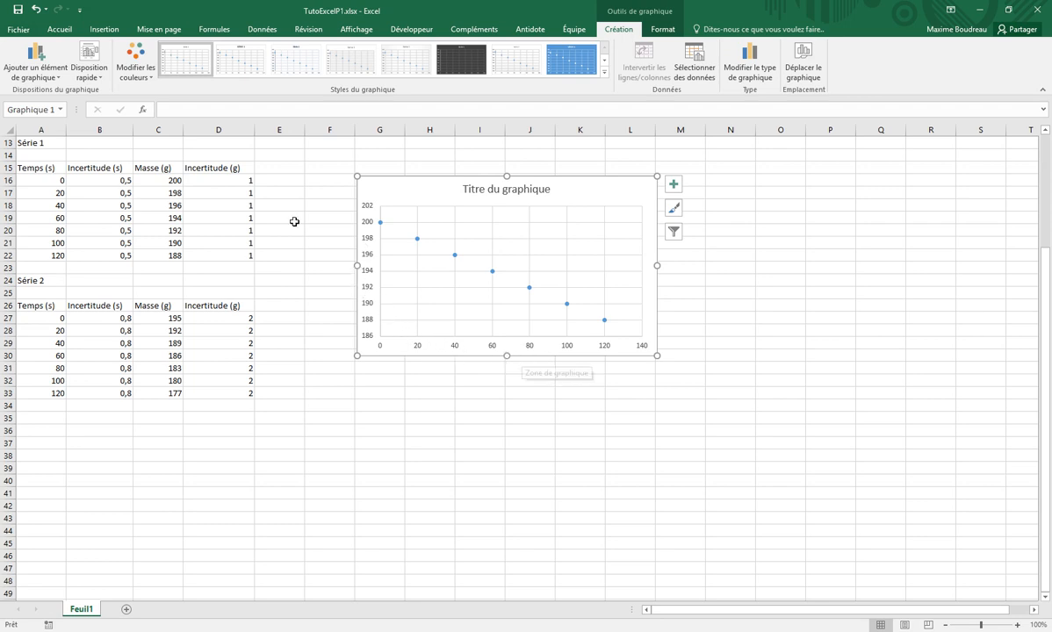
{"action": "double_click", "coordinate": [619, 31]}
{"action": "left_click", "coordinate": [619, 32]}
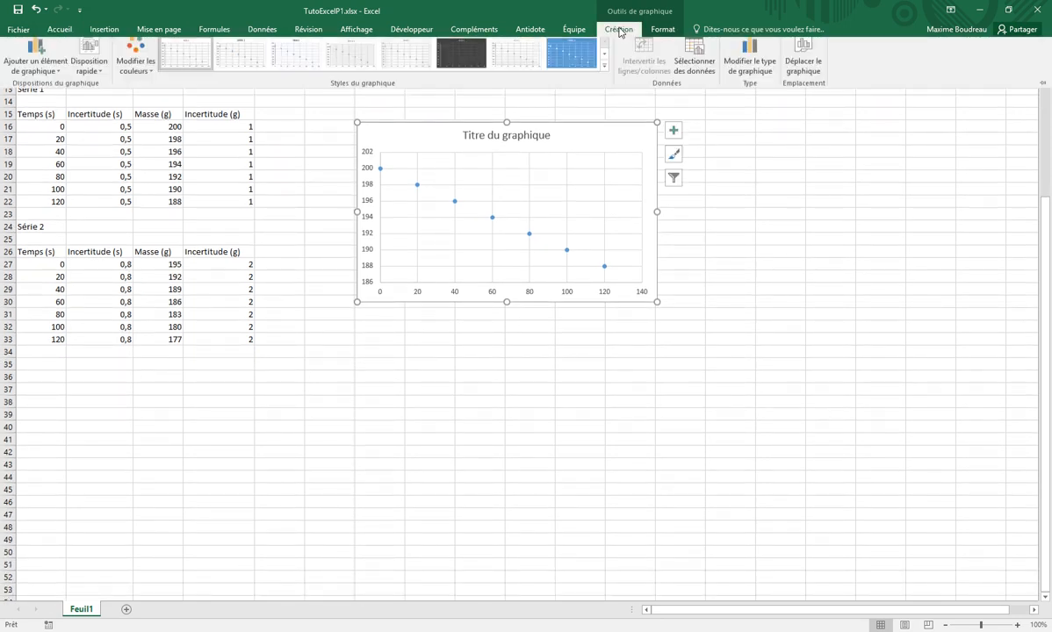
{"action": "left_click", "coordinate": [619, 32]}
{"action": "double_click", "coordinate": [619, 32]}
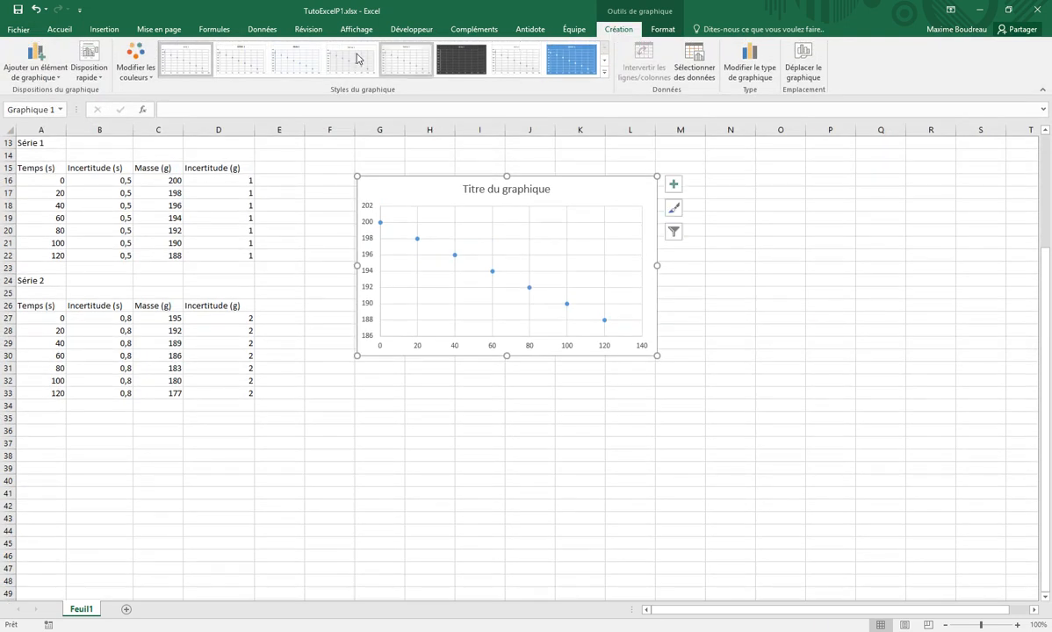
Add a primary horizontal axis title to the chart and set its text to "Temps (s)"
{"action": "left_click", "coordinate": [42, 65]}
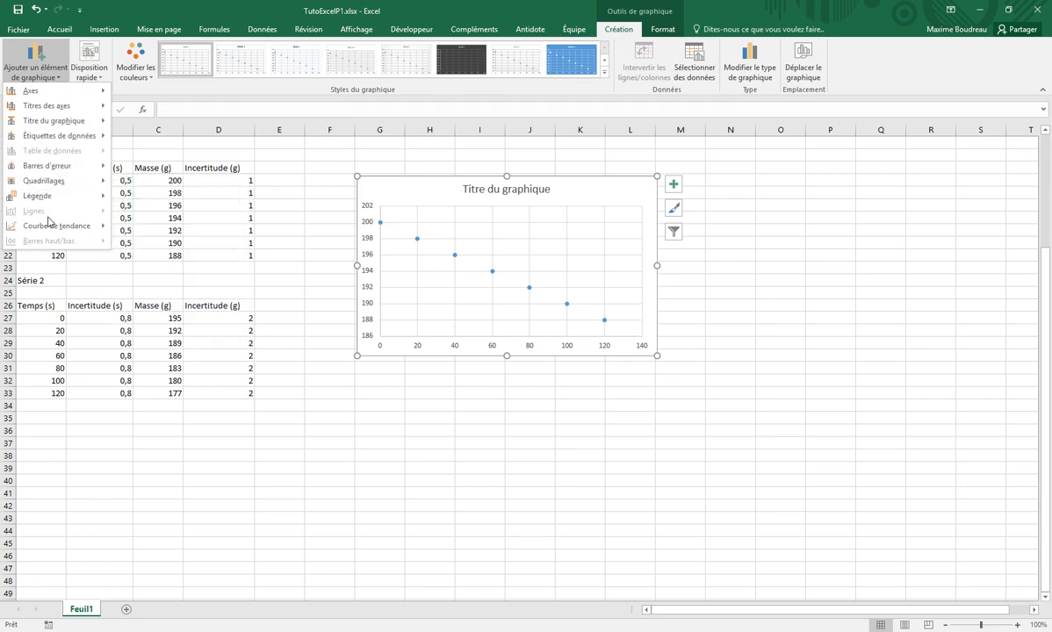
{"action": "mouse_move", "coordinate": [53, 109]}
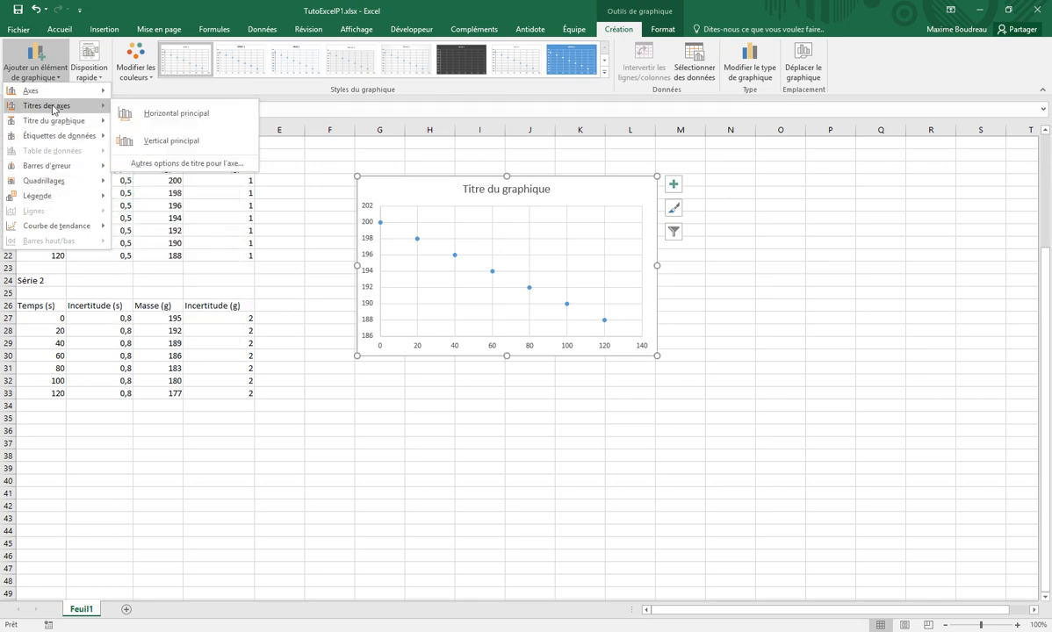
{"action": "left_click", "coordinate": [140, 112]}
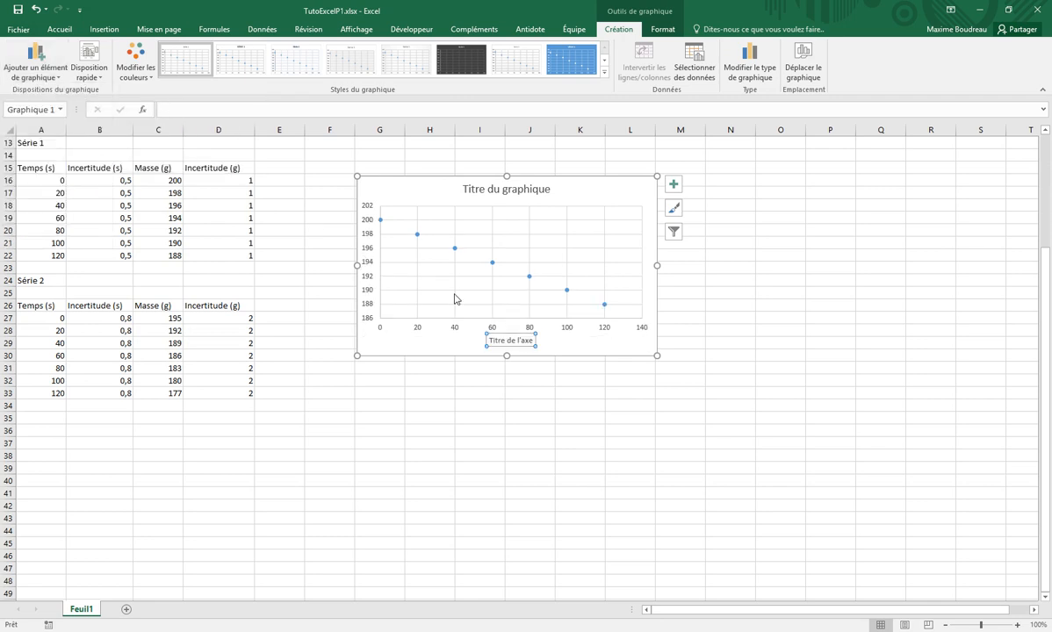
{"action": "triple_click", "coordinate": [509, 343]}
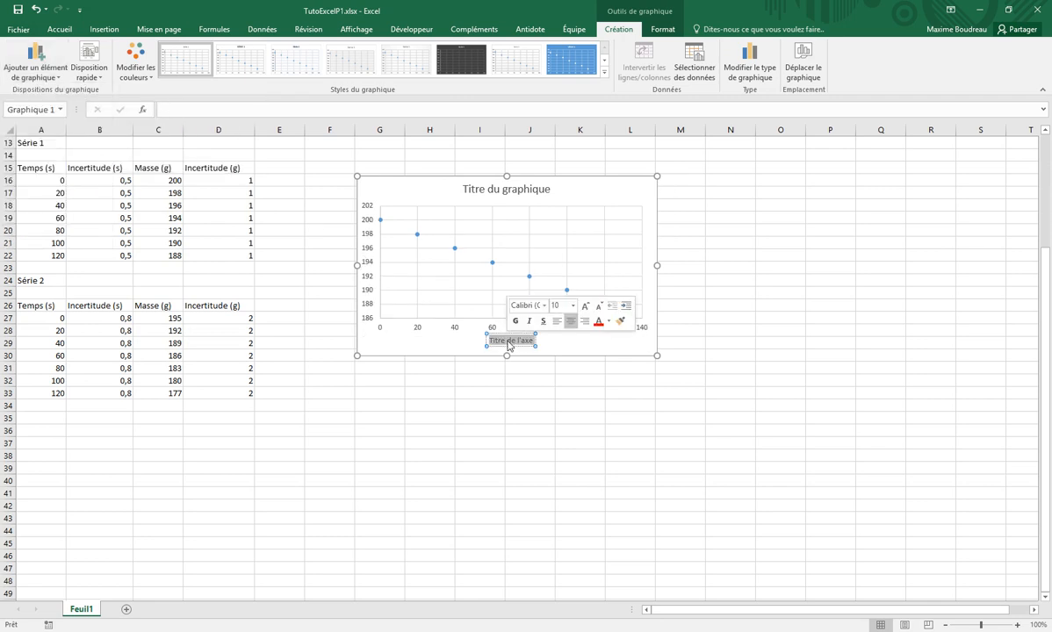
{"action": "type", "text": "Temps (s)"}
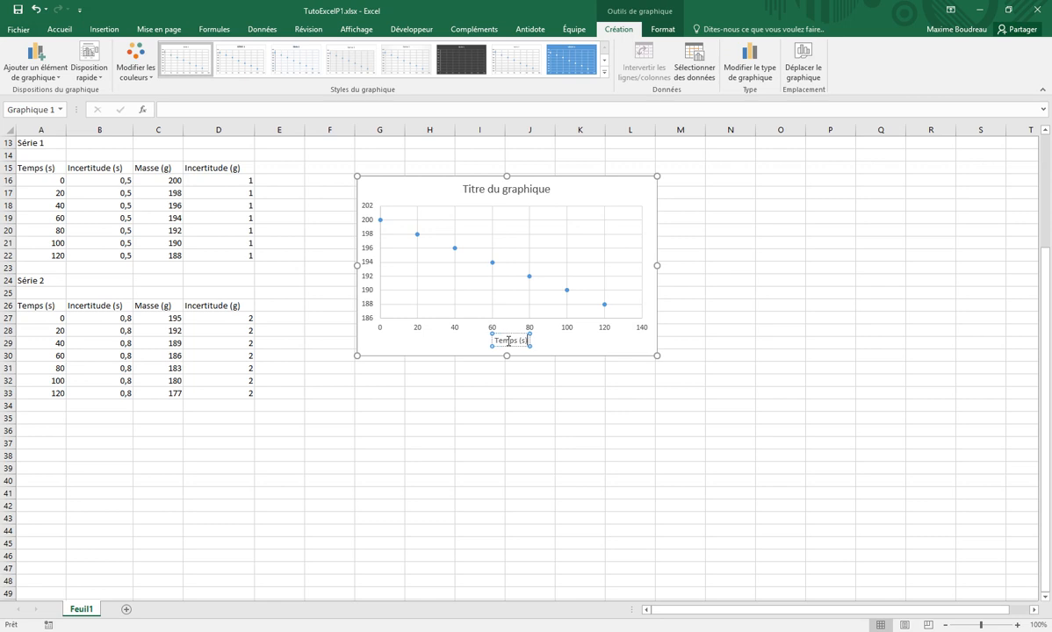
Add a primary vertical axis title to the chart and set its text to "Masse (g)"
{"action": "left_click", "coordinate": [36, 63]}
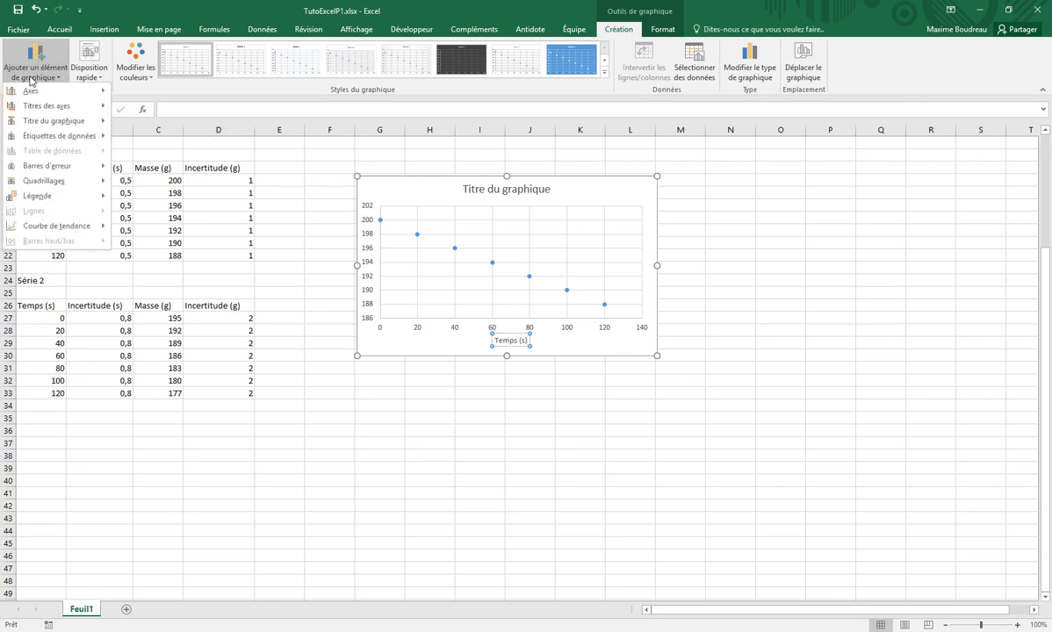
{"action": "mouse_move", "coordinate": [27, 105]}
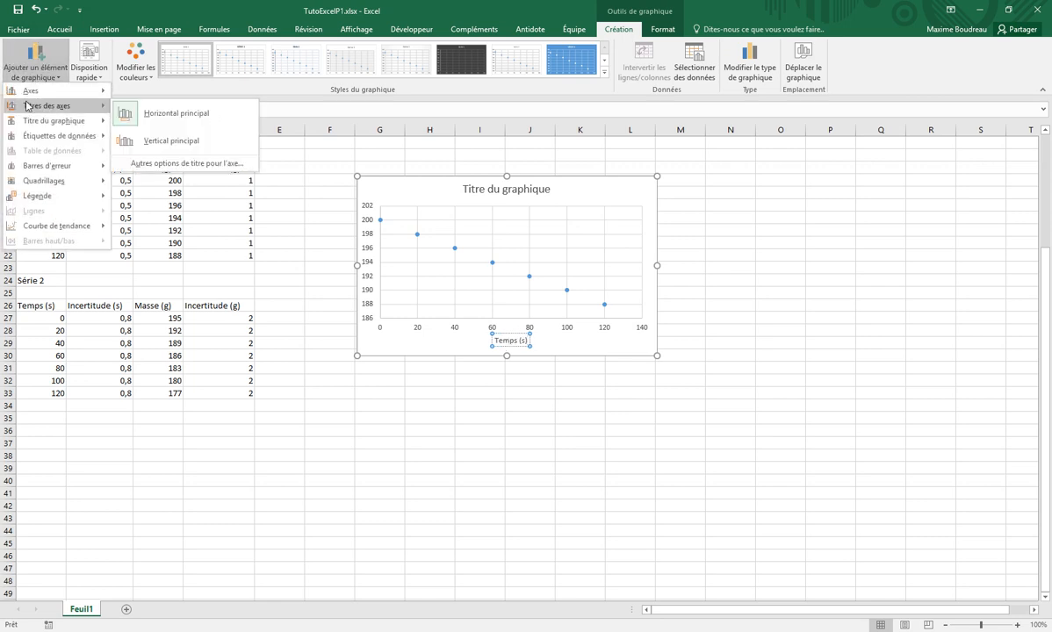
{"action": "left_click", "coordinate": [158, 141]}
{"action": "triple_click", "coordinate": [373, 253]}
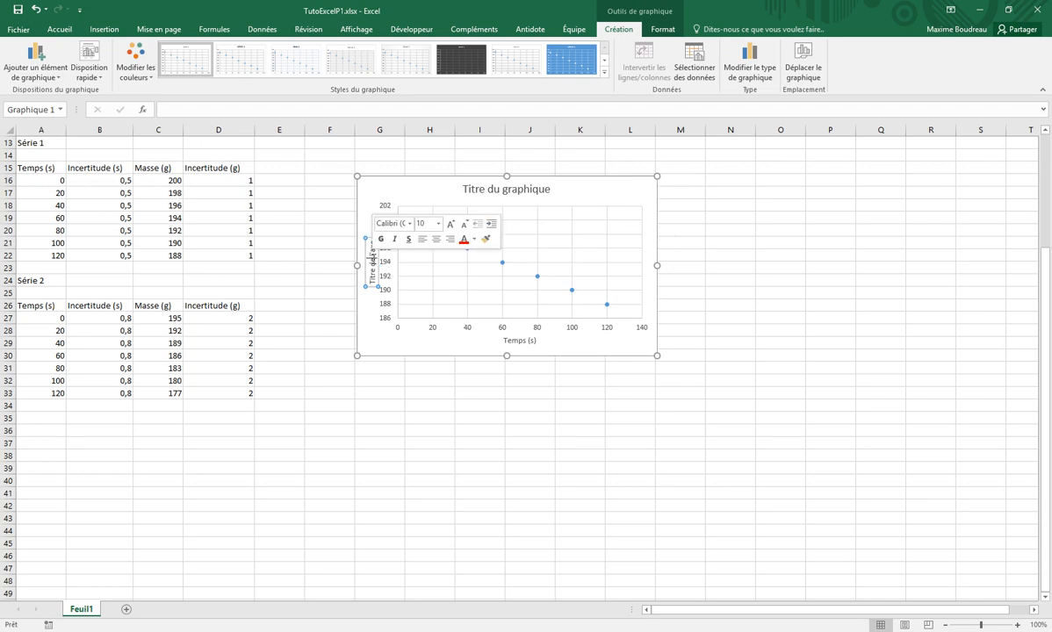
{"action": "type", "text": "Masse (g)"}
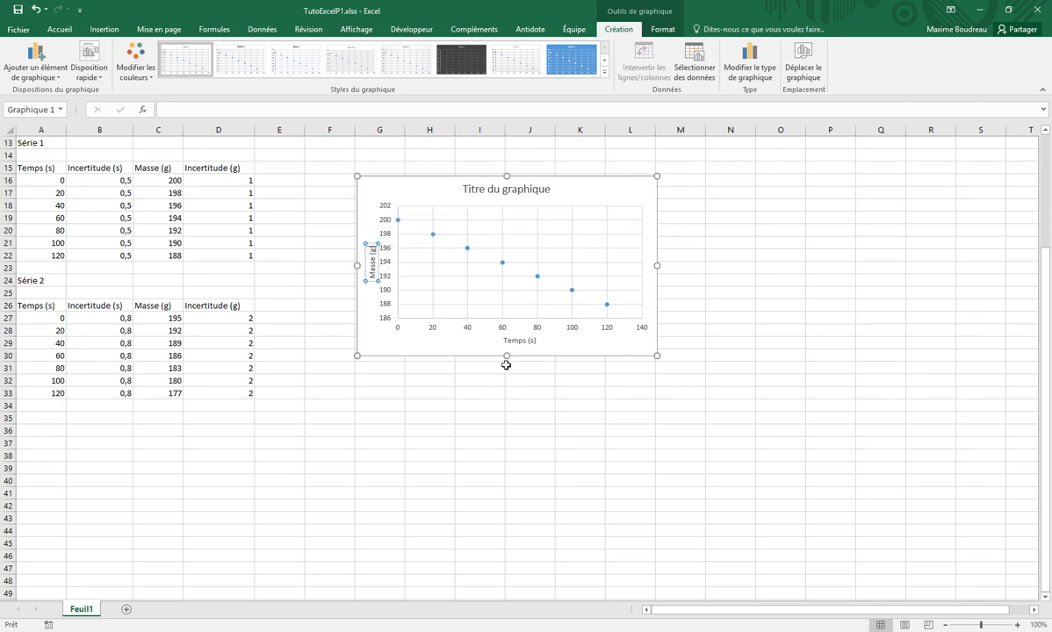
{"action": "left_click", "coordinate": [509, 406]}
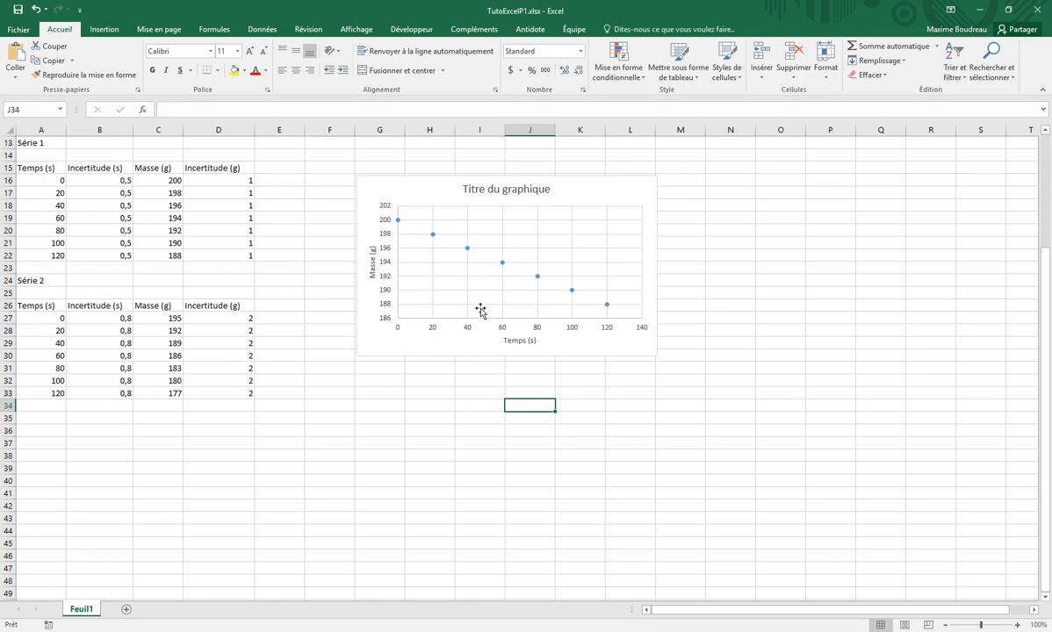
Try a minimum of 160 on the chart's vertical axis, then reset that limit to automatic
{"action": "left_click", "coordinate": [386, 296]}
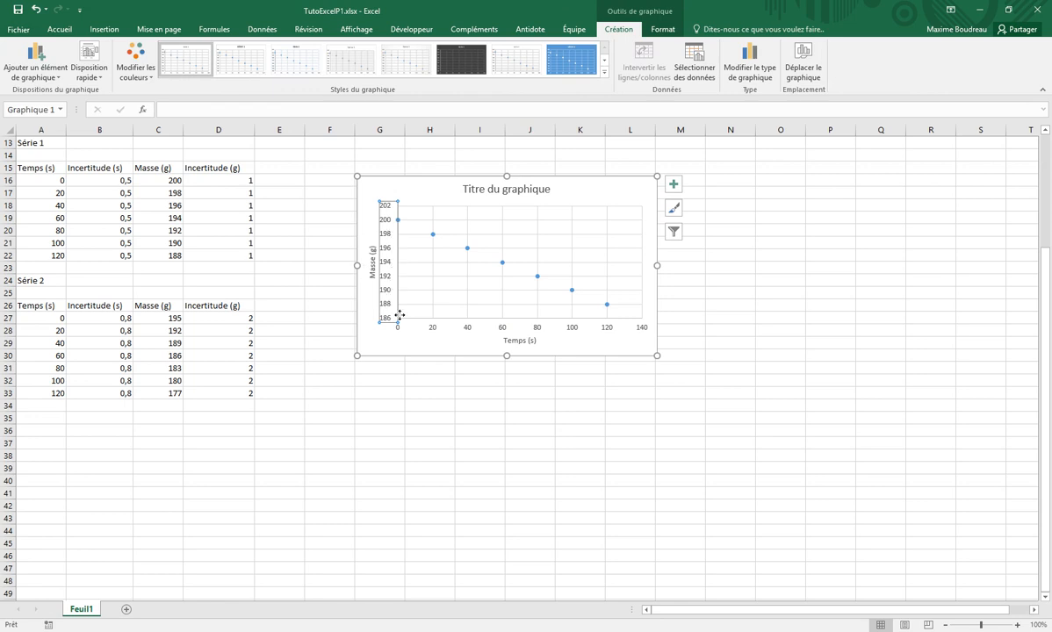
{"action": "double_click", "coordinate": [388, 283]}
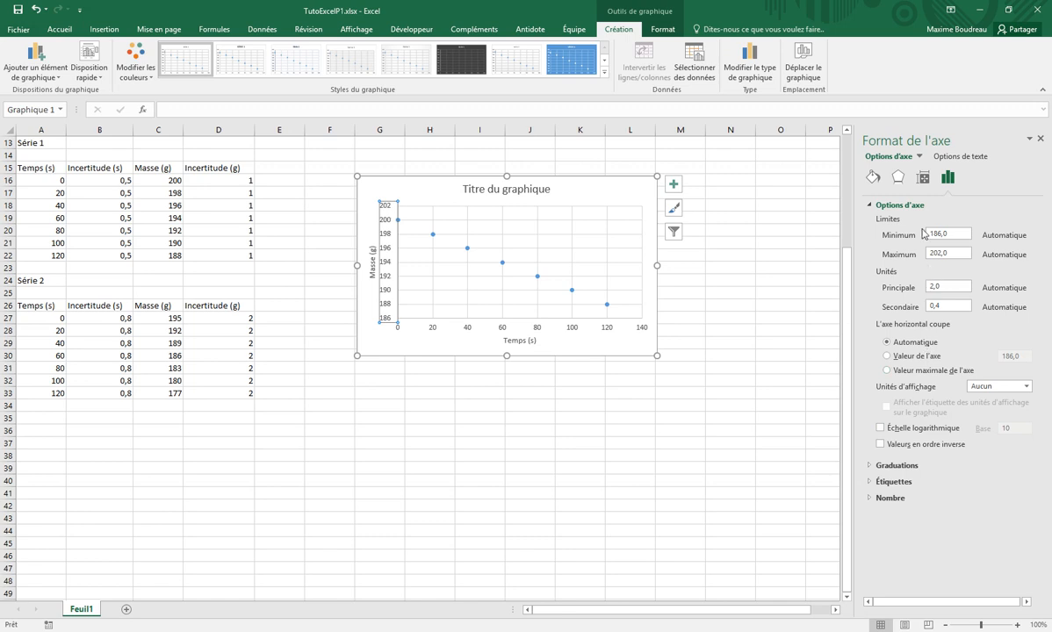
{"action": "left_click", "coordinate": [939, 234]}
{"action": "type", "text": "160"}
{"action": "key", "text": "Return"}
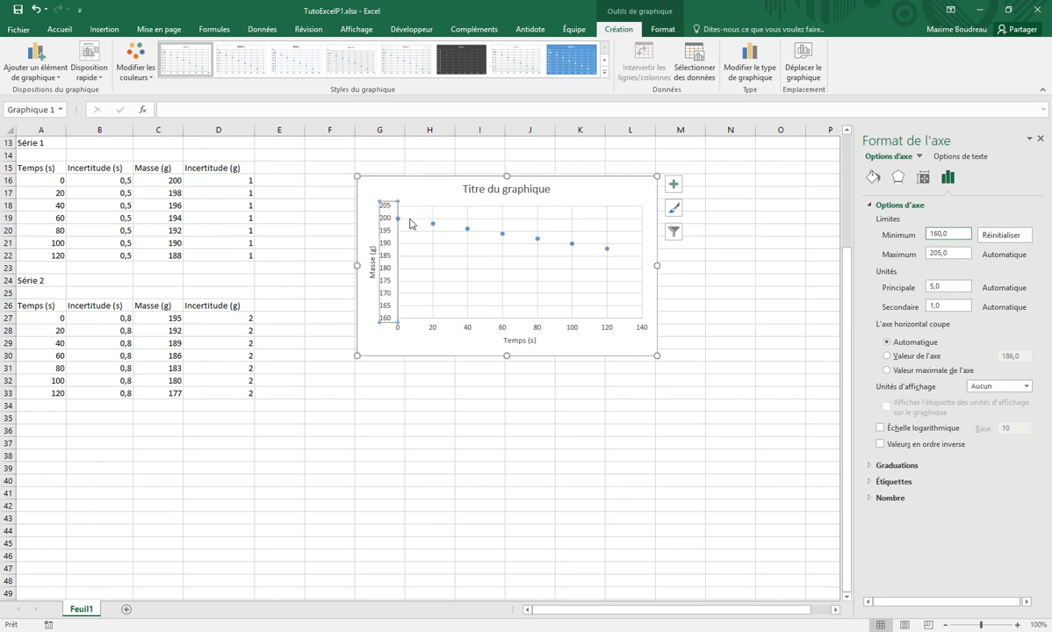
{"action": "left_click", "coordinate": [1004, 235]}
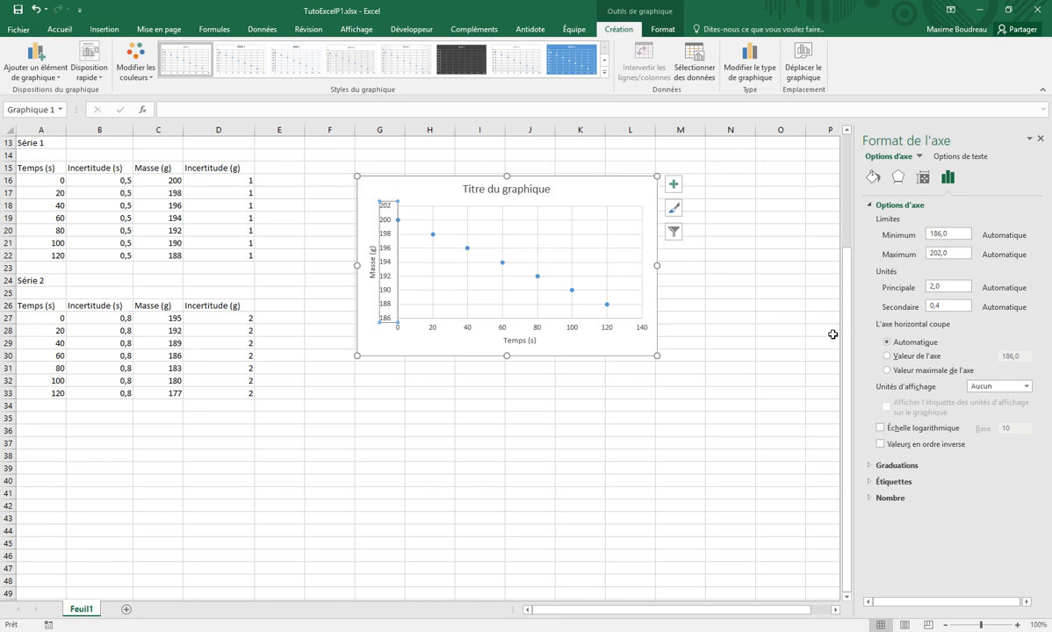
{"action": "left_click", "coordinate": [520, 418]}
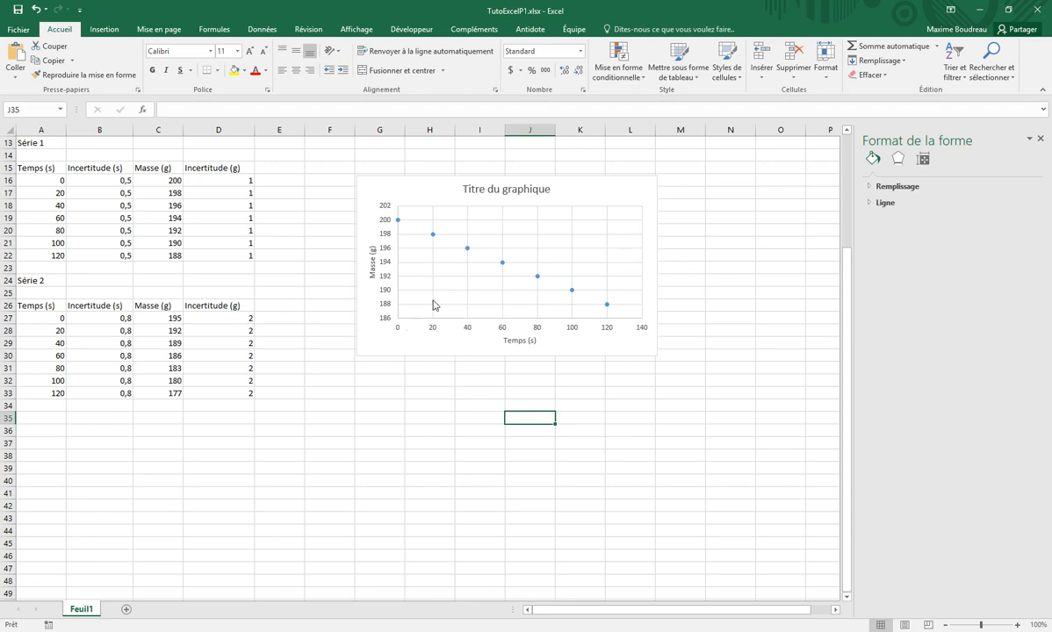
Add a second data series to the chart's data source, taking its X values from the times in A27:A33
{"action": "left_click", "coordinate": [483, 294]}
{"action": "left_click", "coordinate": [449, 296]}
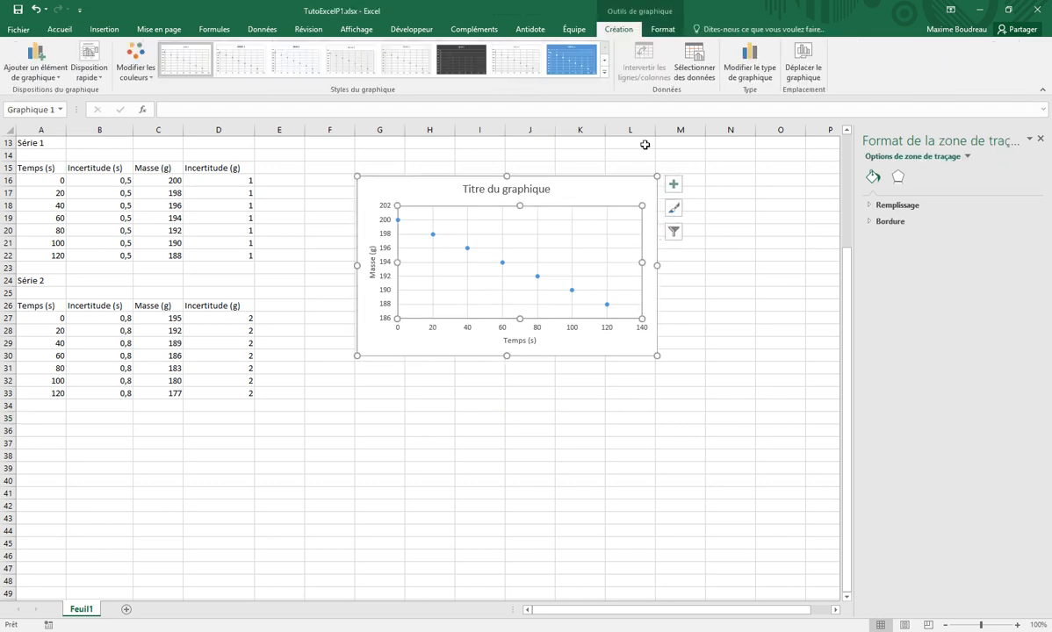
{"action": "right_click", "coordinate": [454, 276]}
{"action": "left_click", "coordinate": [411, 318]}
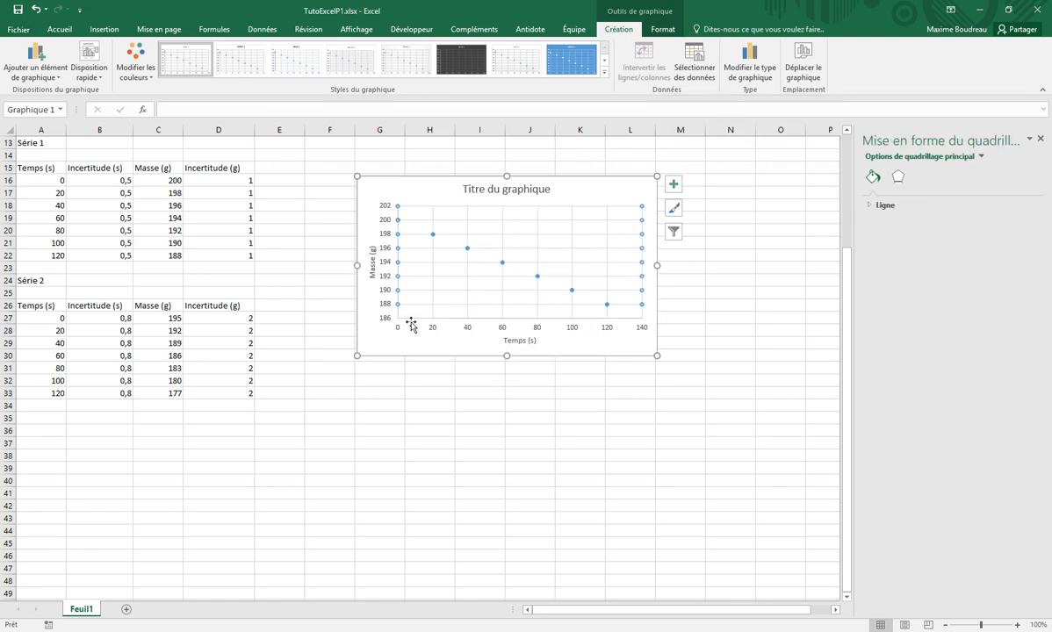
{"action": "right_click", "coordinate": [449, 311]}
{"action": "left_click", "coordinate": [485, 382]}
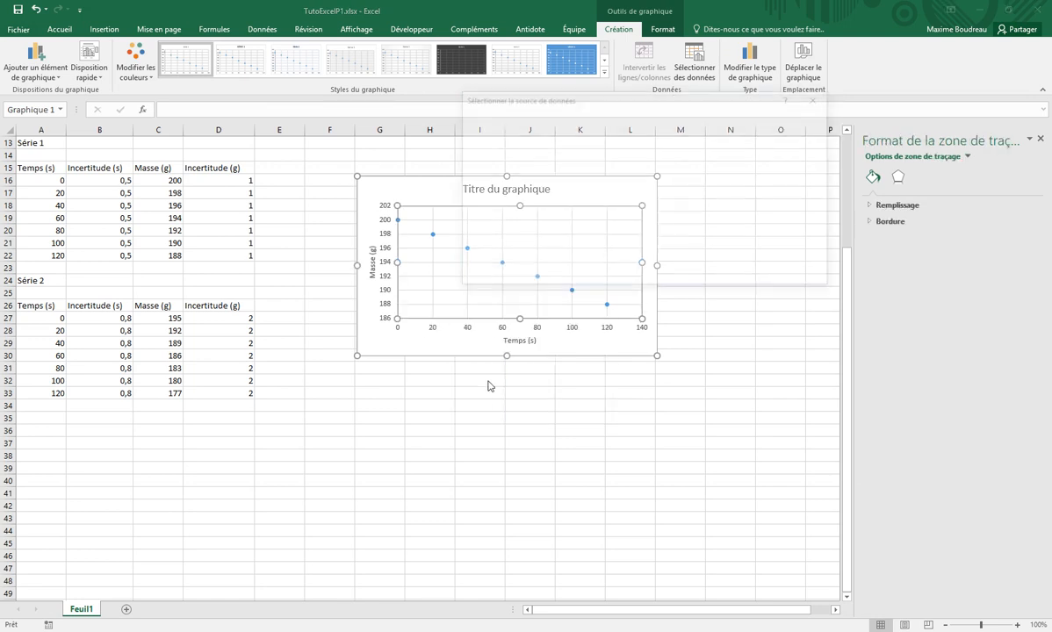
{"action": "left_click", "coordinate": [468, 186]}
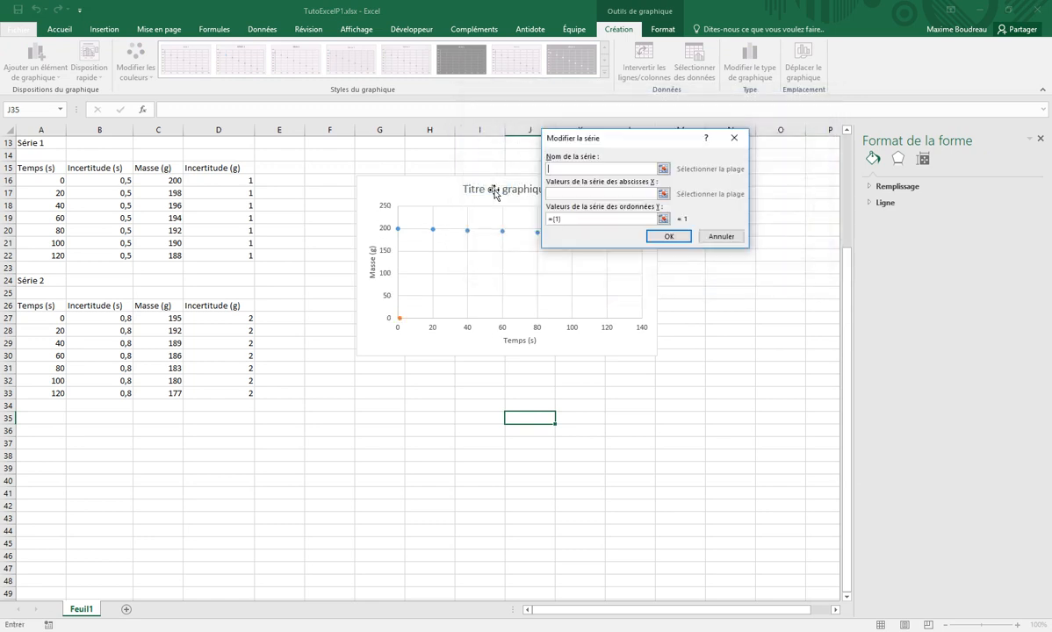
{"action": "left_click", "coordinate": [663, 193]}
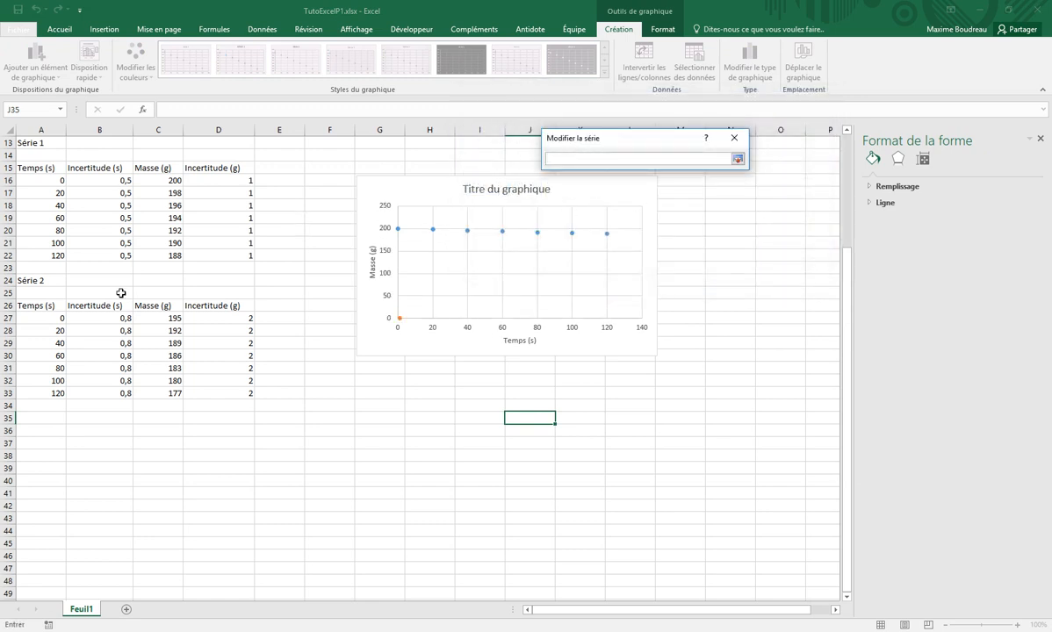
{"action": "left_click_drag", "start_coordinate": [56, 321], "coordinate": [48, 393]}
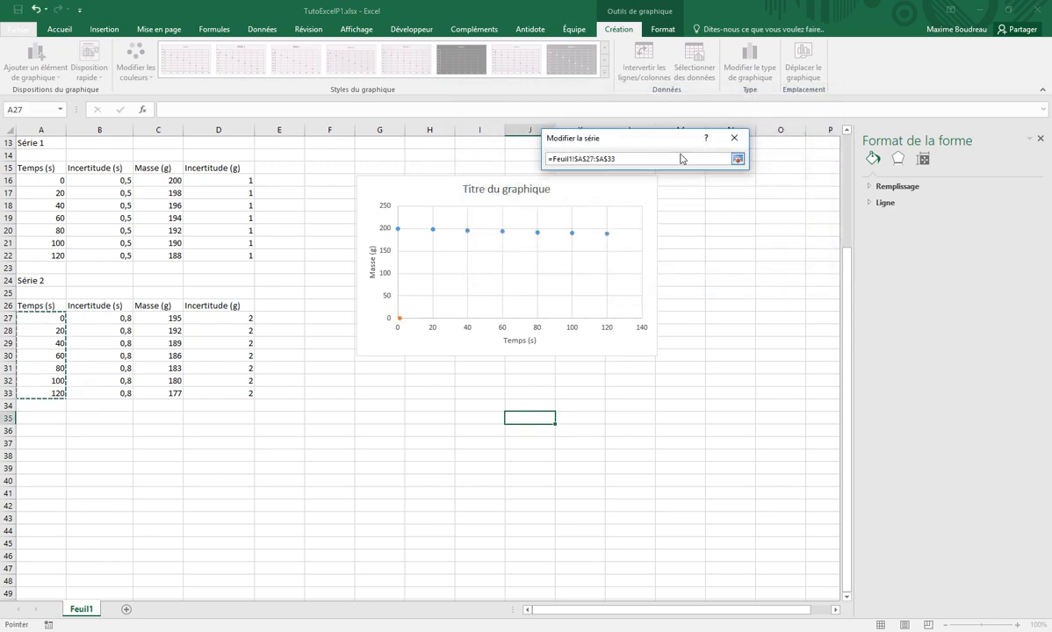
{"action": "left_click", "coordinate": [738, 159]}
Set the new series' Y values to the masses in C27:C33 and apply the data source changes
{"action": "left_click", "coordinate": [664, 219]}
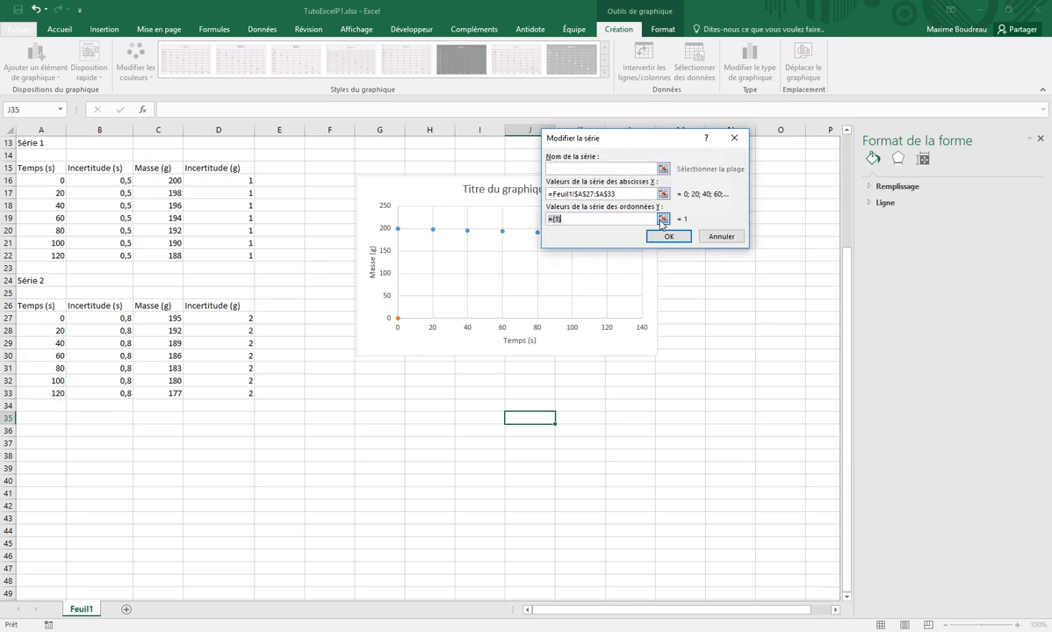
{"action": "left_click", "coordinate": [557, 160]}
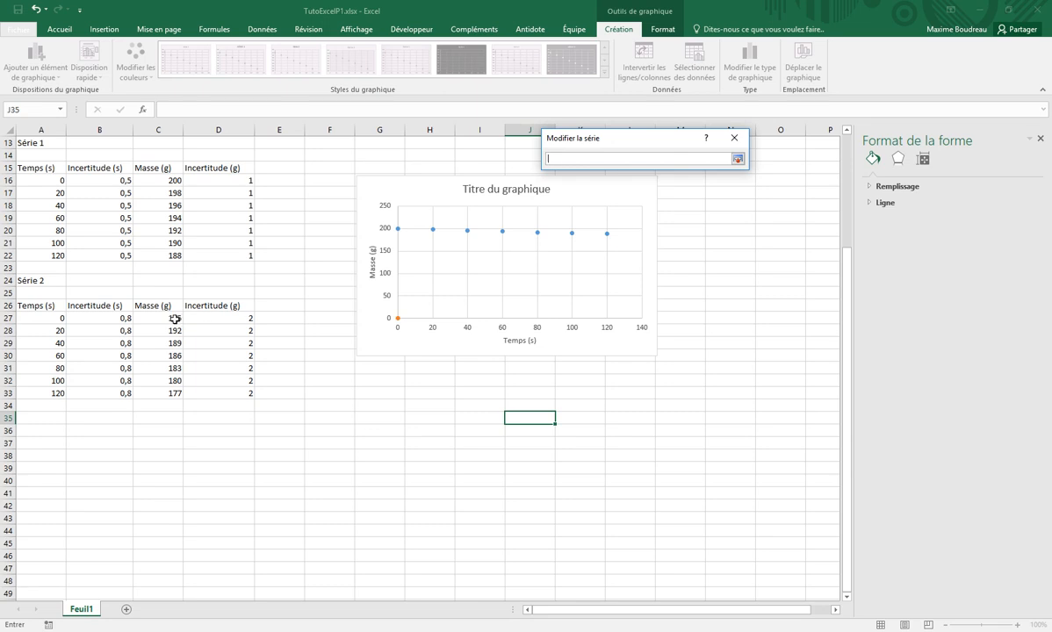
{"action": "left_click_drag", "start_coordinate": [175, 320], "coordinate": [176, 394]}
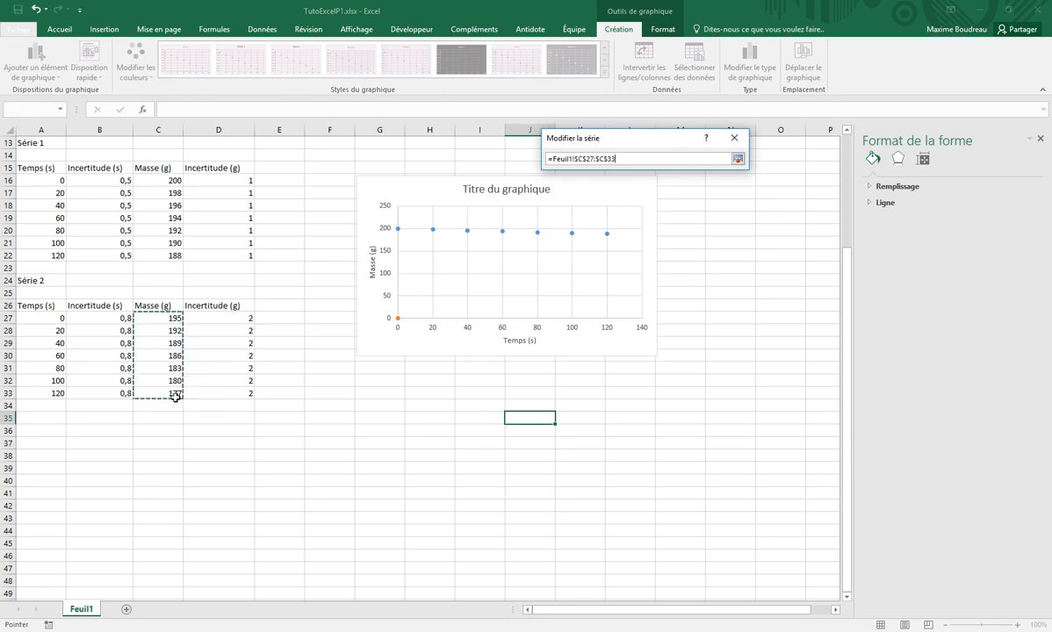
{"action": "left_click", "coordinate": [737, 161]}
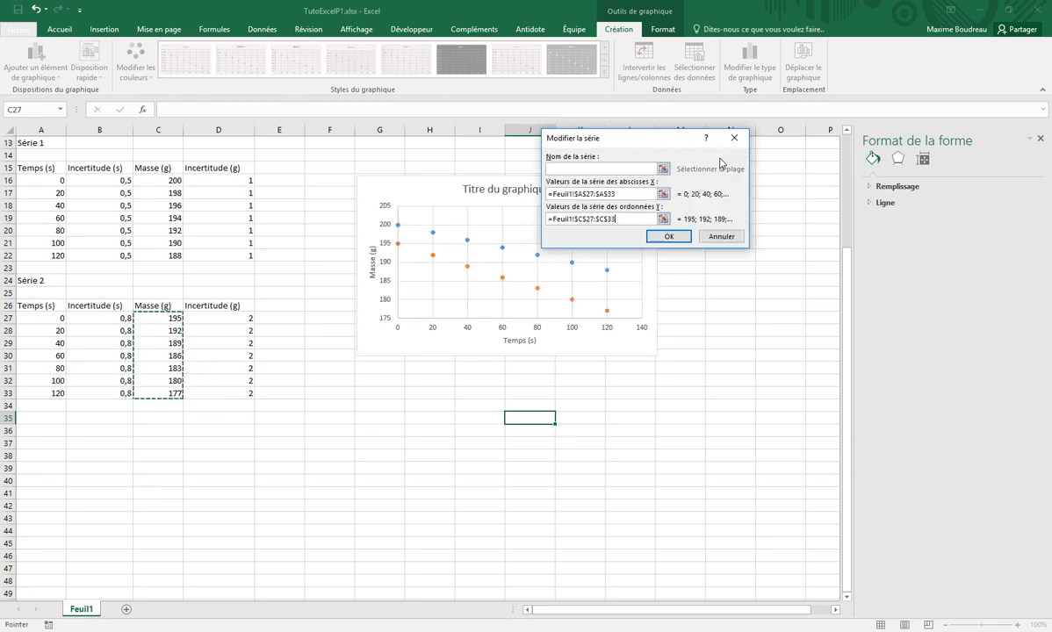
{"action": "left_click", "coordinate": [668, 238]}
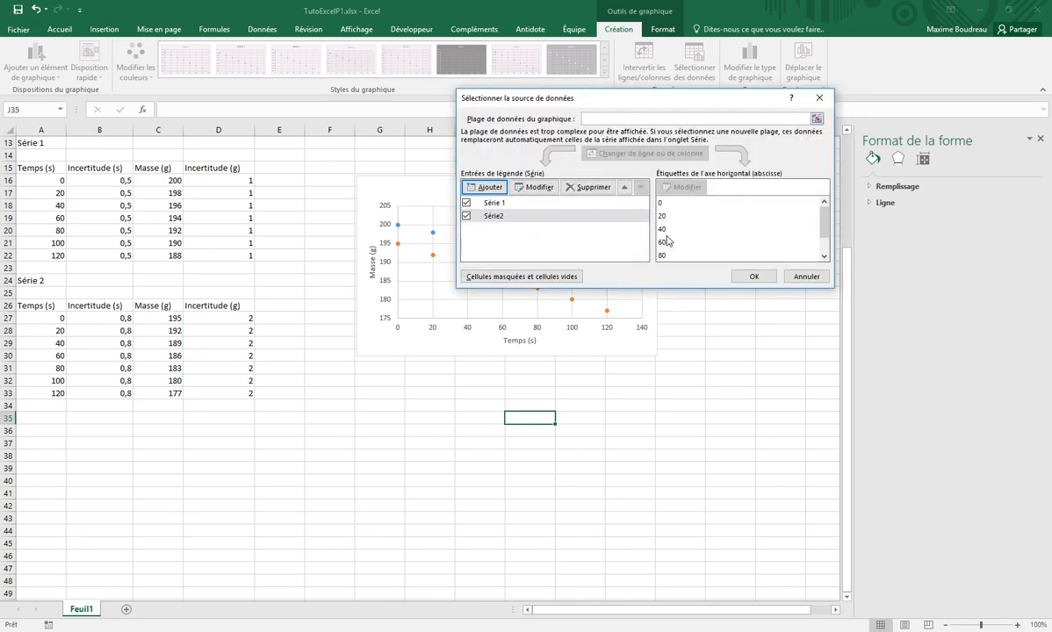
{"action": "left_click", "coordinate": [752, 277]}
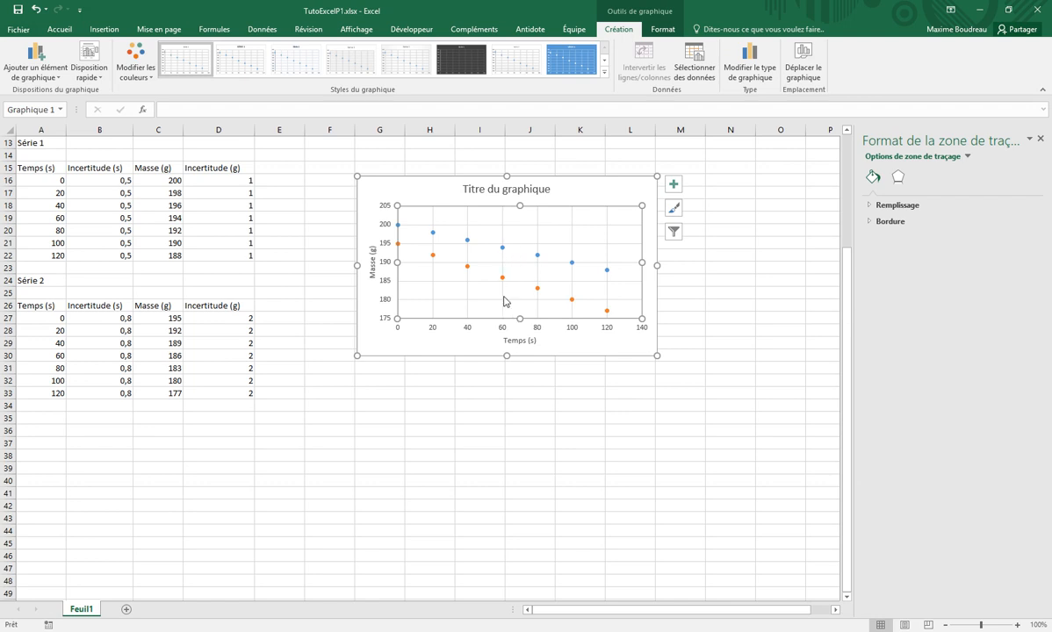
Add a legend to the chart using the Droite placement
{"action": "left_click", "coordinate": [34, 77]}
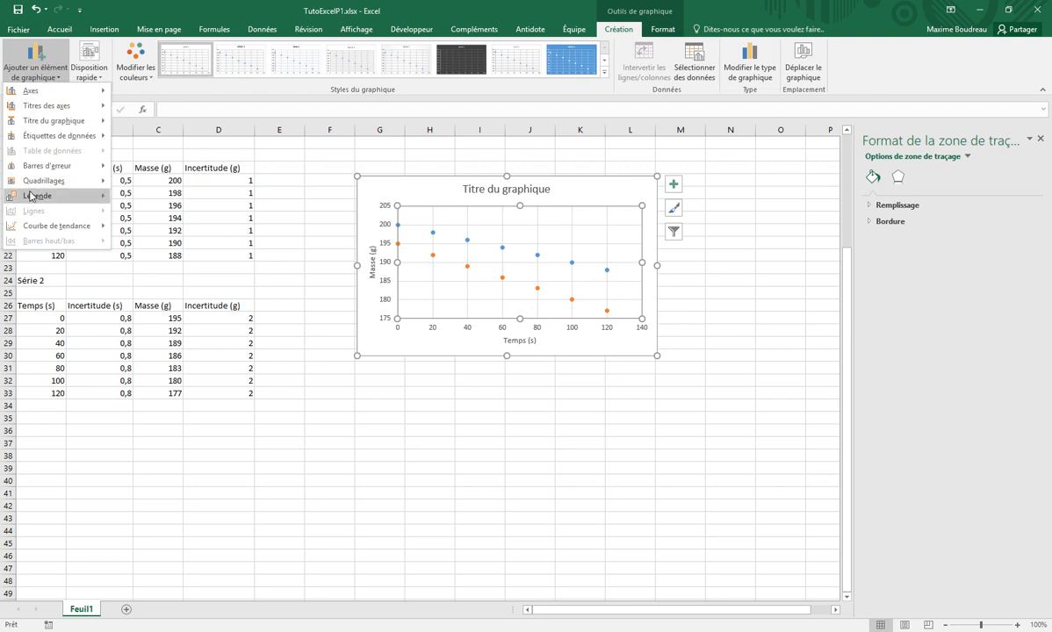
{"action": "mouse_move", "coordinate": [88, 195]}
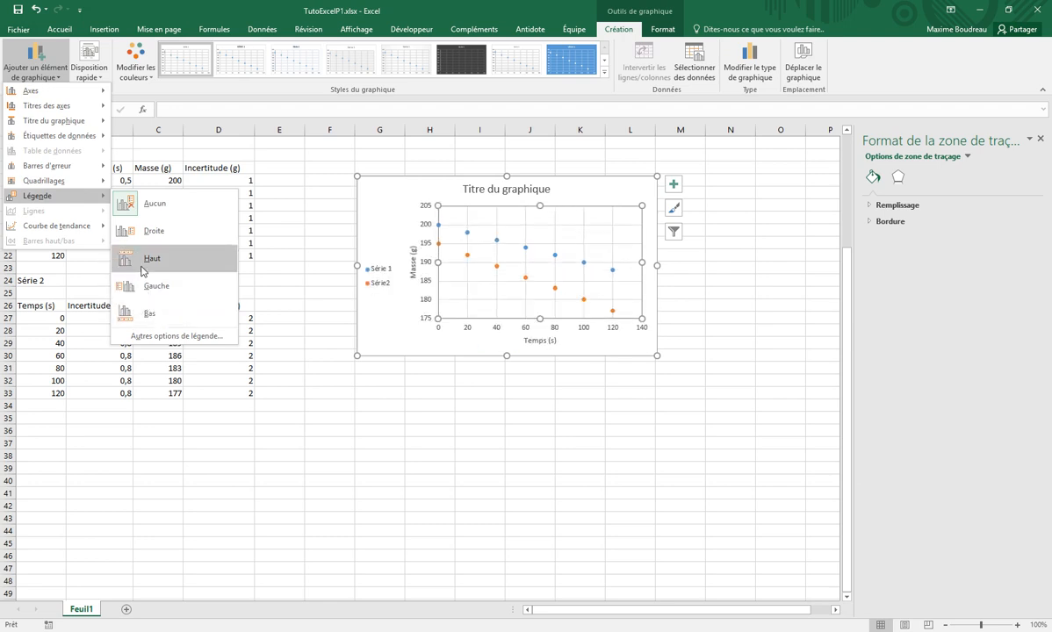
{"action": "left_click", "coordinate": [153, 233]}
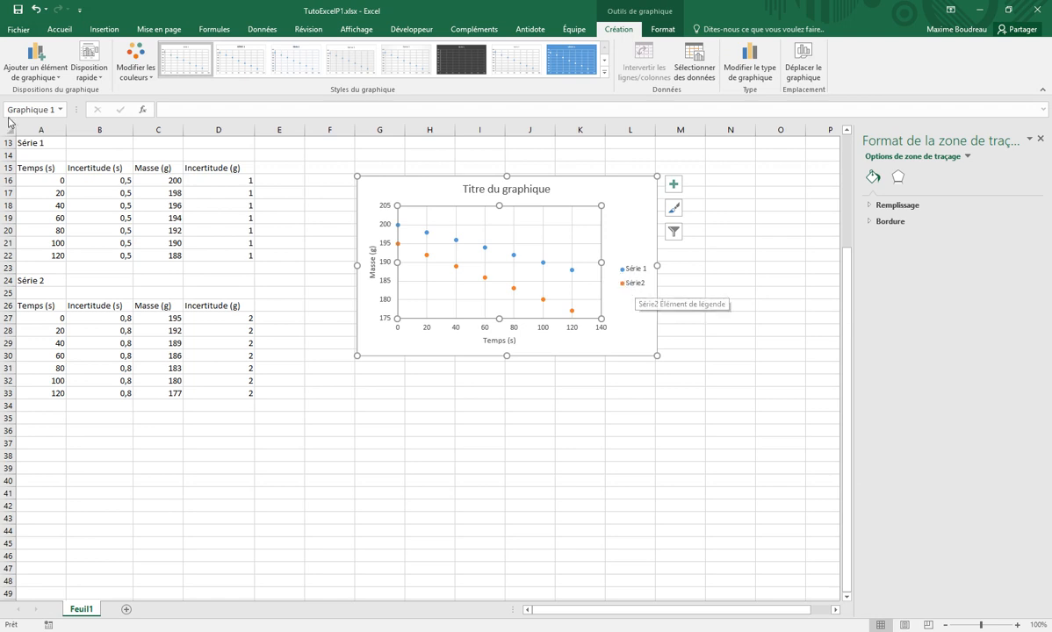
Replace the first table's heading in cell A13 with "Sans chauffage"
{"action": "left_click", "coordinate": [51, 143]}
{"action": "left_click_drag", "start_coordinate": [193, 110], "coordinate": [166, 115]}
{"action": "type", "text": "San"}
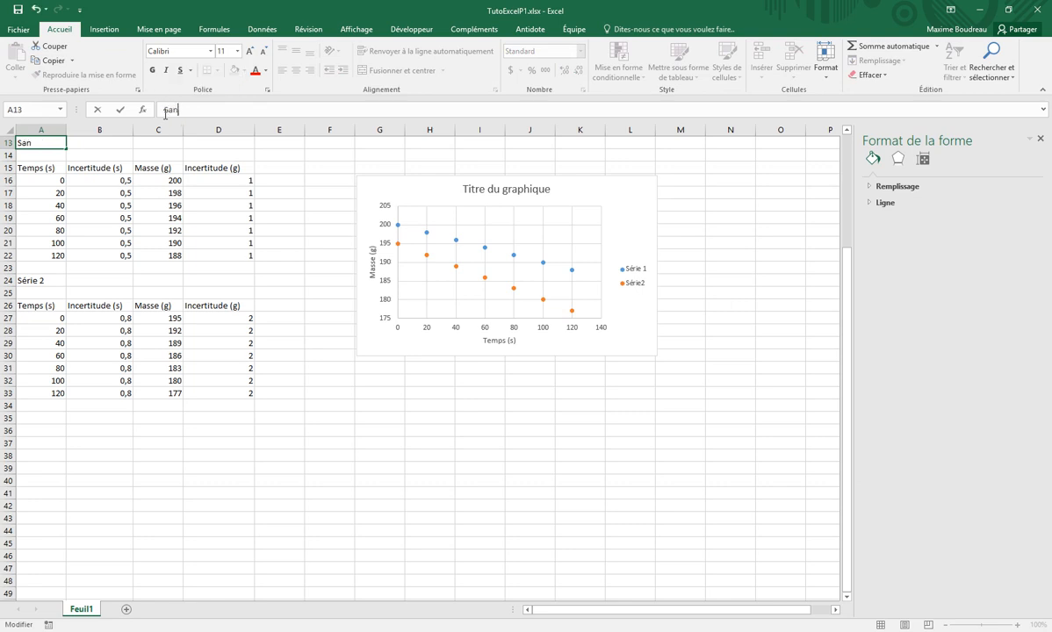
{"action": "type", "text": "s chauffage"}
{"action": "key", "text": "Return"}
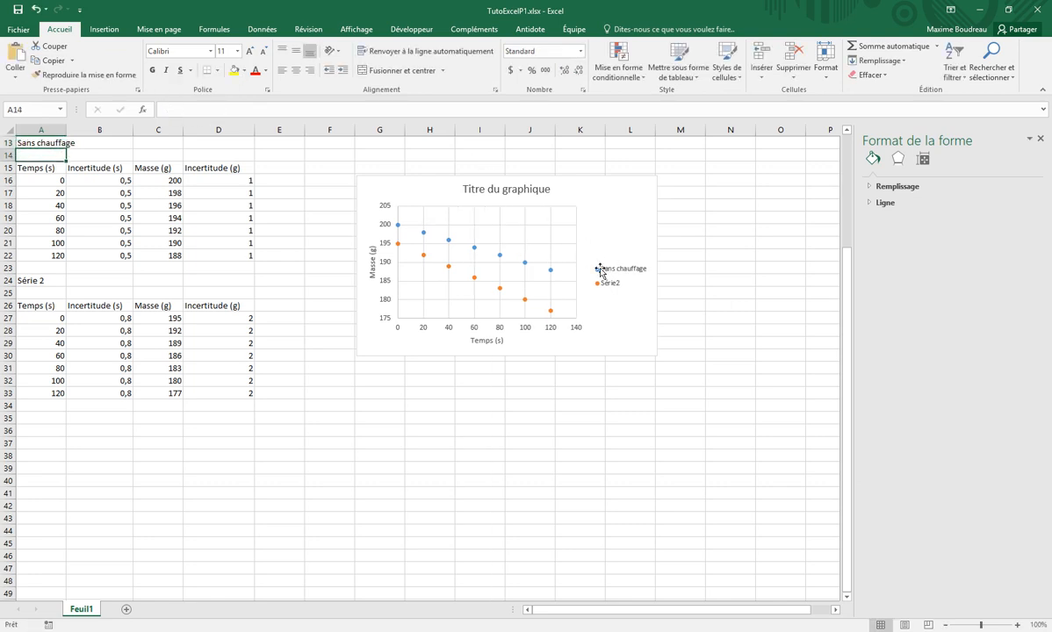
Replace the second table's heading in cell A24 with "Avec chauffage"
{"action": "left_click", "coordinate": [40, 280]}
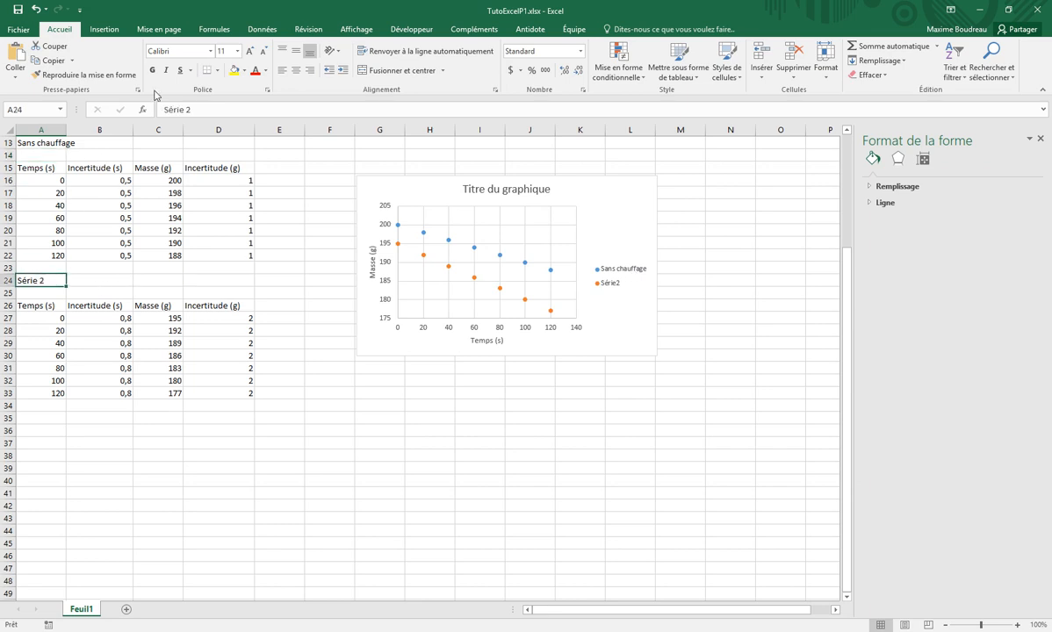
{"action": "left_click_drag", "start_coordinate": [195, 109], "coordinate": [147, 114]}
{"action": "type", "text": "Avec"}
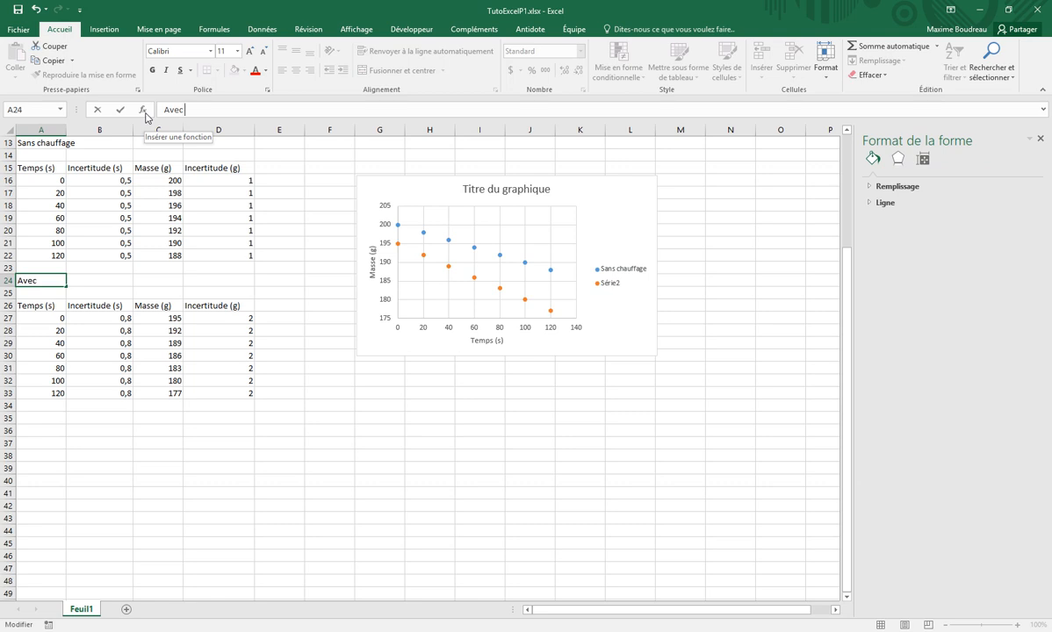
{"action": "type", "text": "chanffag"}
{"action": "type", "text": "age"}
{"action": "key", "text": "Return"}
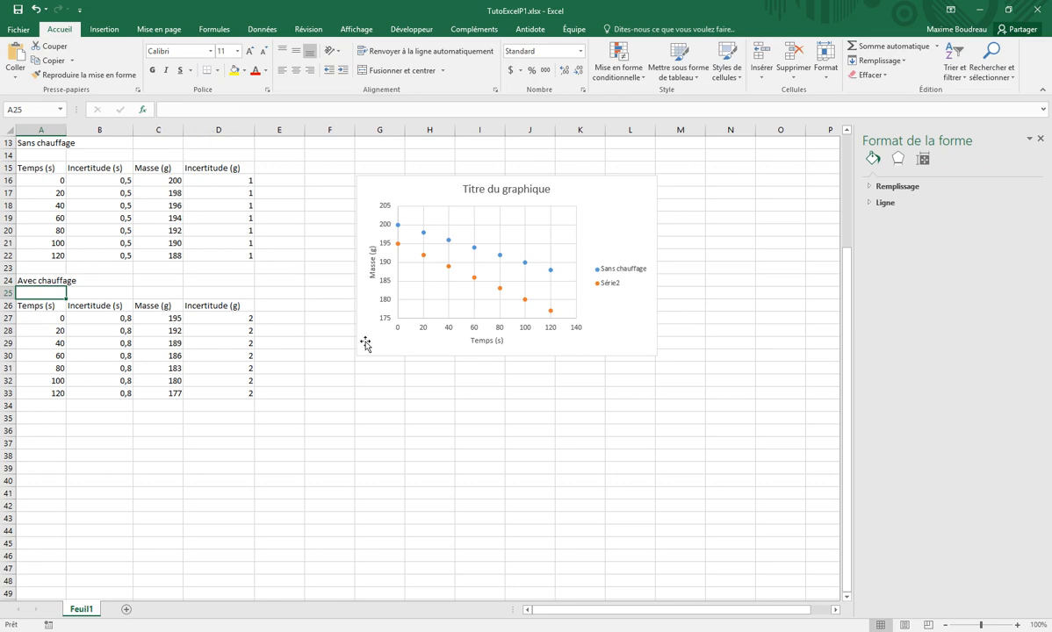
{"action": "left_click", "coordinate": [60, 279]}
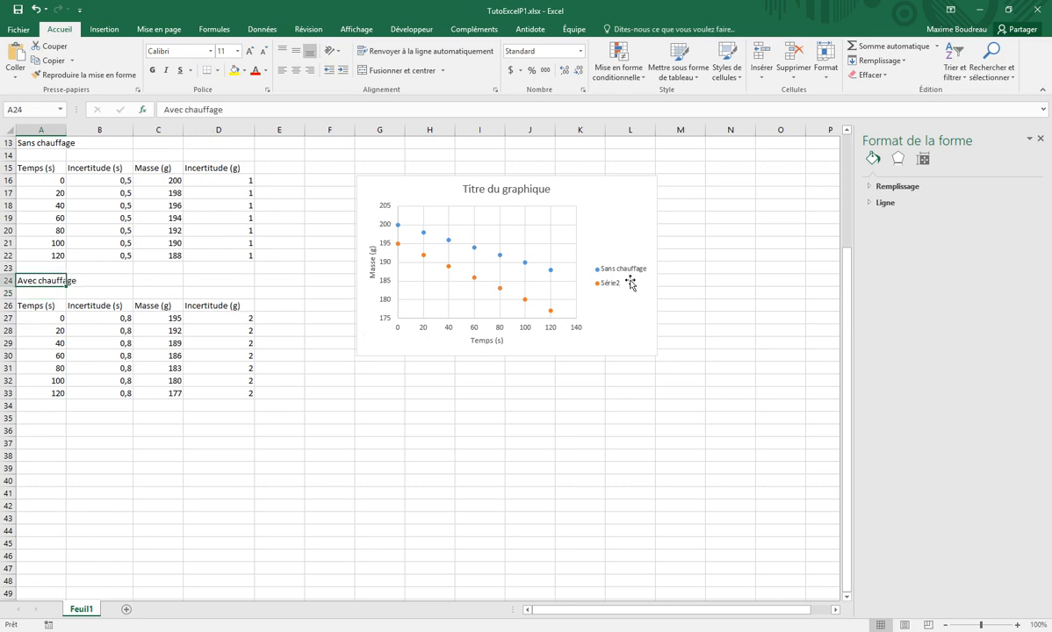
{"action": "left_click", "coordinate": [599, 282]}
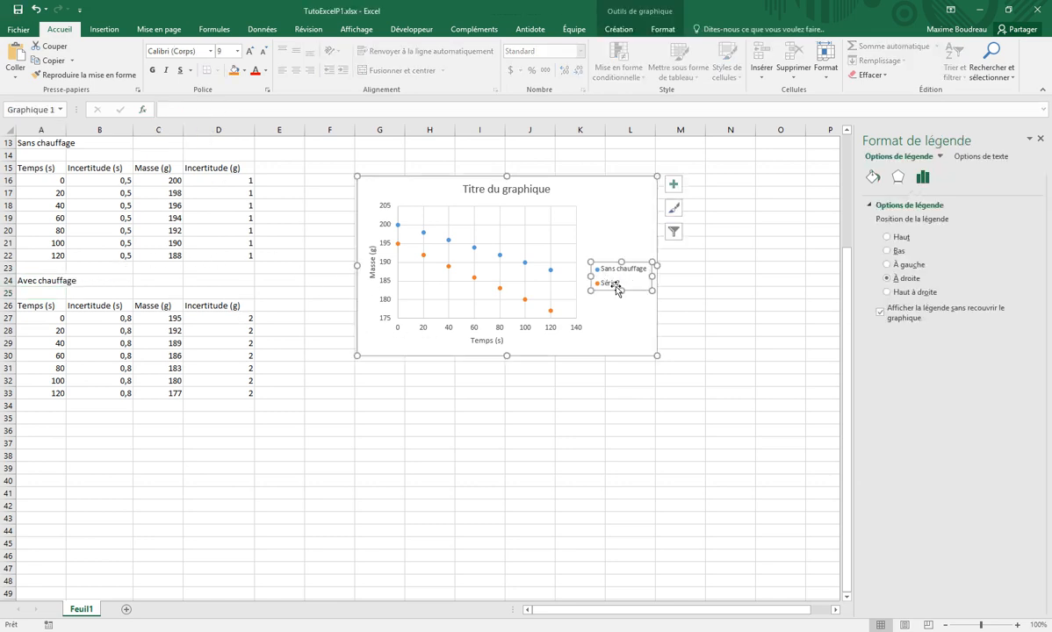
{"action": "left_click", "coordinate": [608, 283]}
{"action": "left_click", "coordinate": [607, 405]}
{"action": "left_click", "coordinate": [611, 285]}
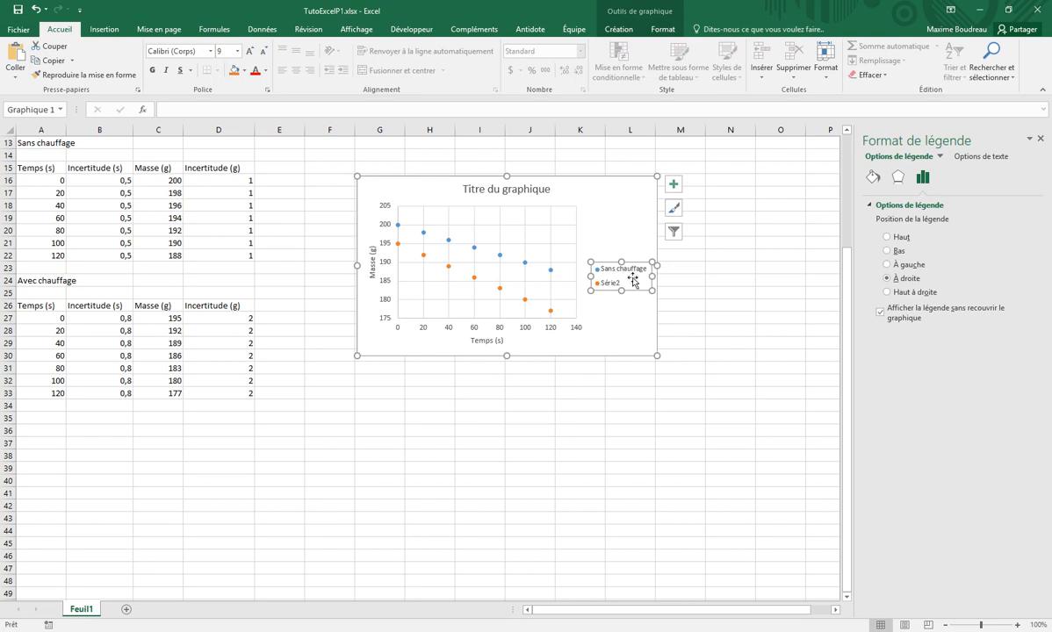
Link the chart's second series name to cell A24, "Avec chauffage", and apply the data source changes
{"action": "right_click", "coordinate": [603, 313]}
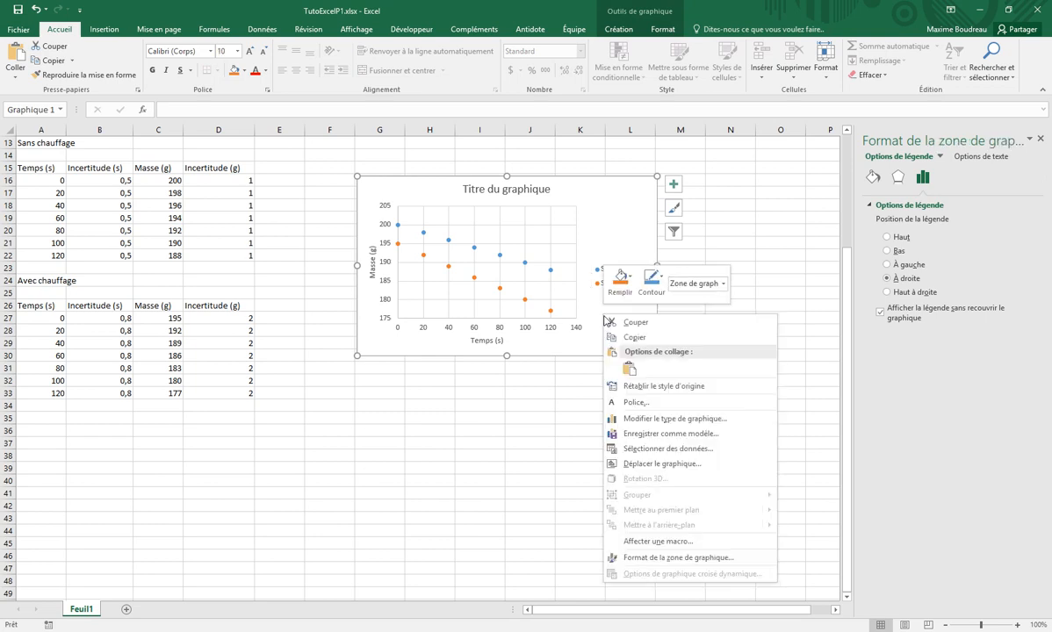
{"action": "left_click", "coordinate": [651, 449]}
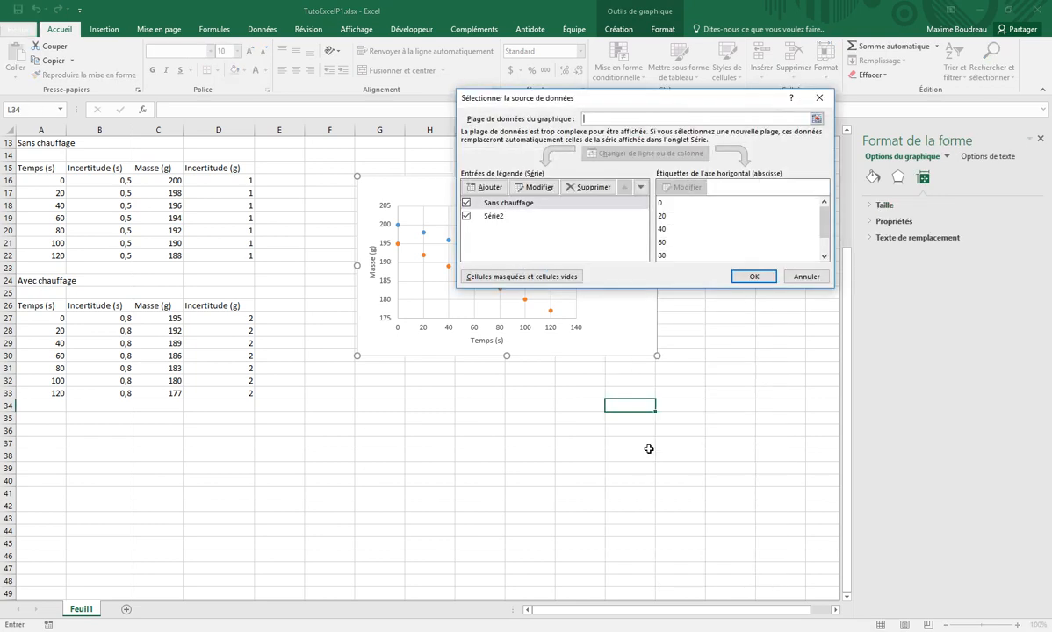
{"action": "left_click", "coordinate": [495, 220]}
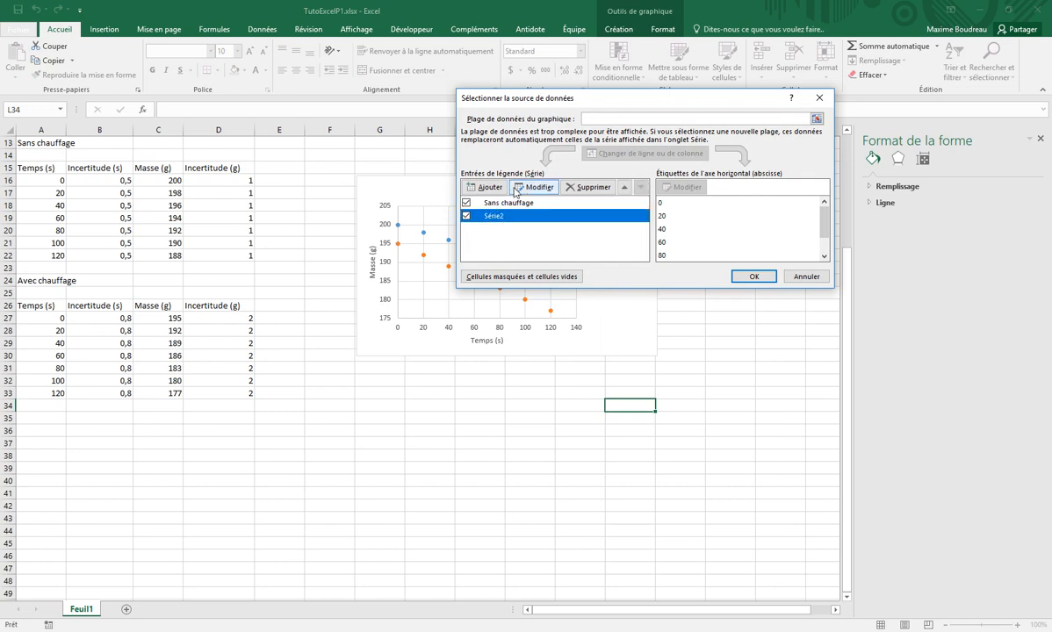
{"action": "left_click", "coordinate": [531, 188]}
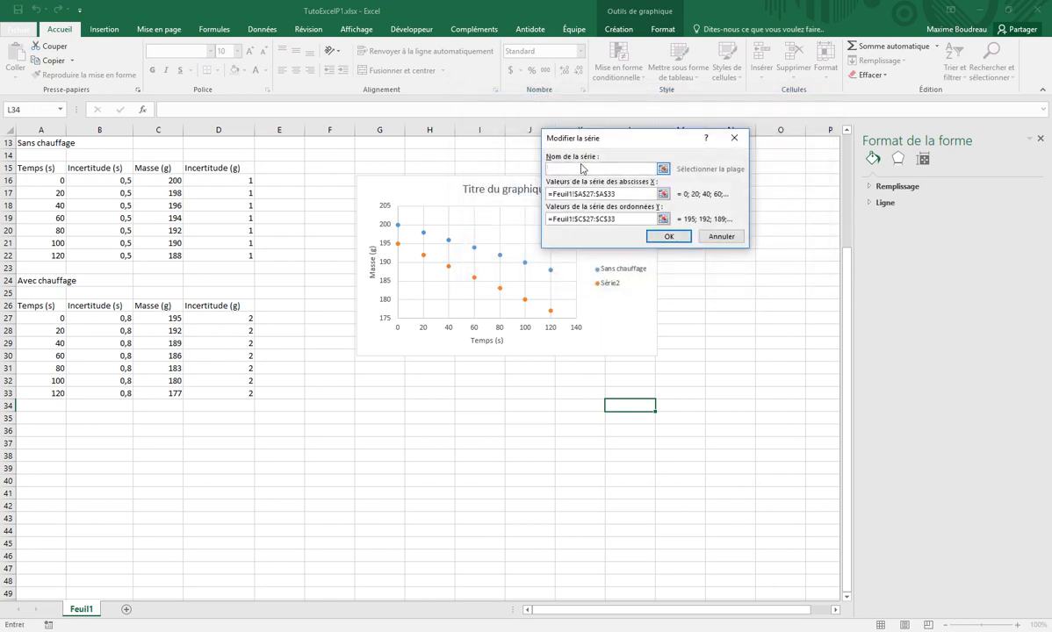
{"action": "left_click", "coordinate": [49, 280]}
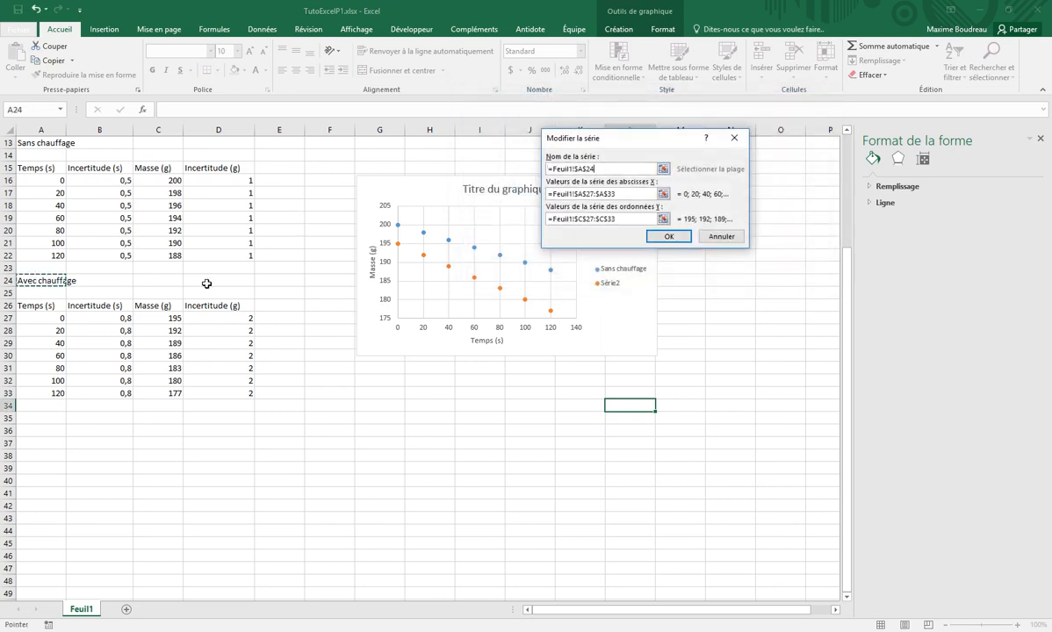
{"action": "left_click", "coordinate": [676, 237]}
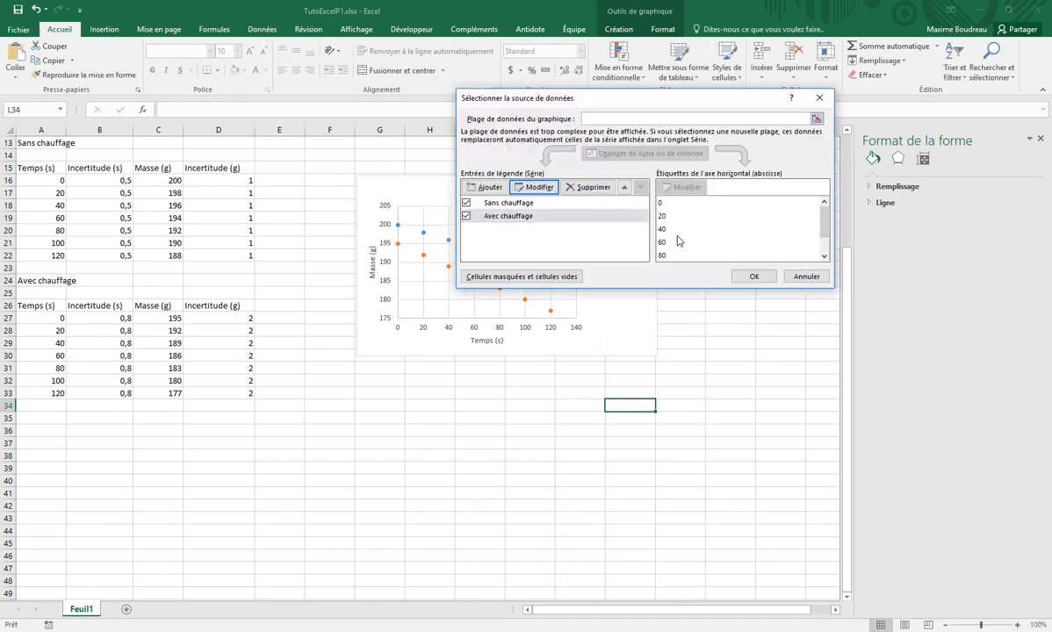
{"action": "left_click", "coordinate": [747, 277]}
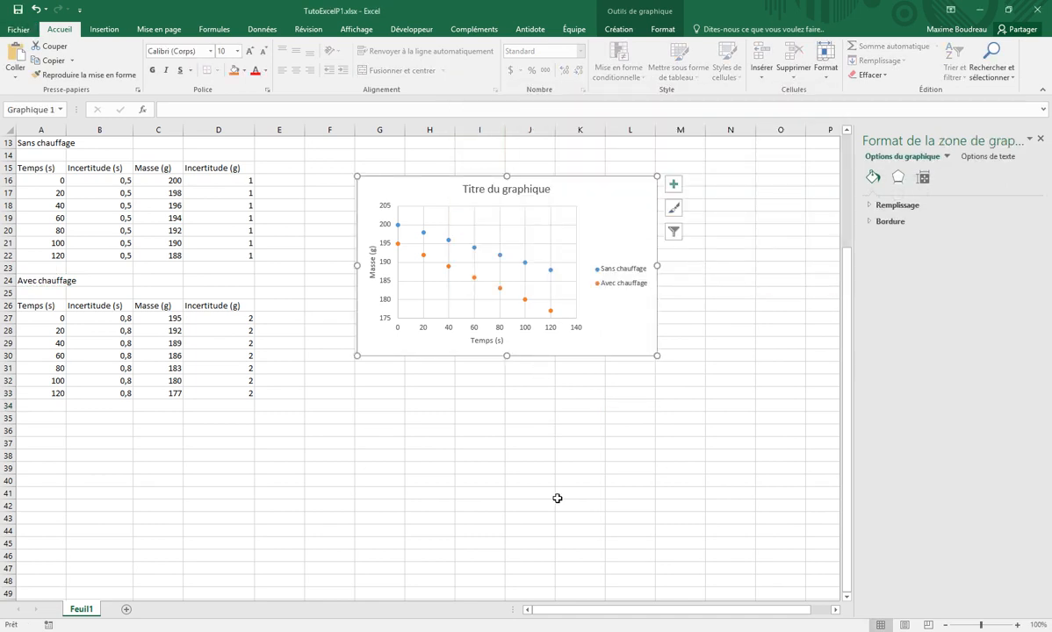